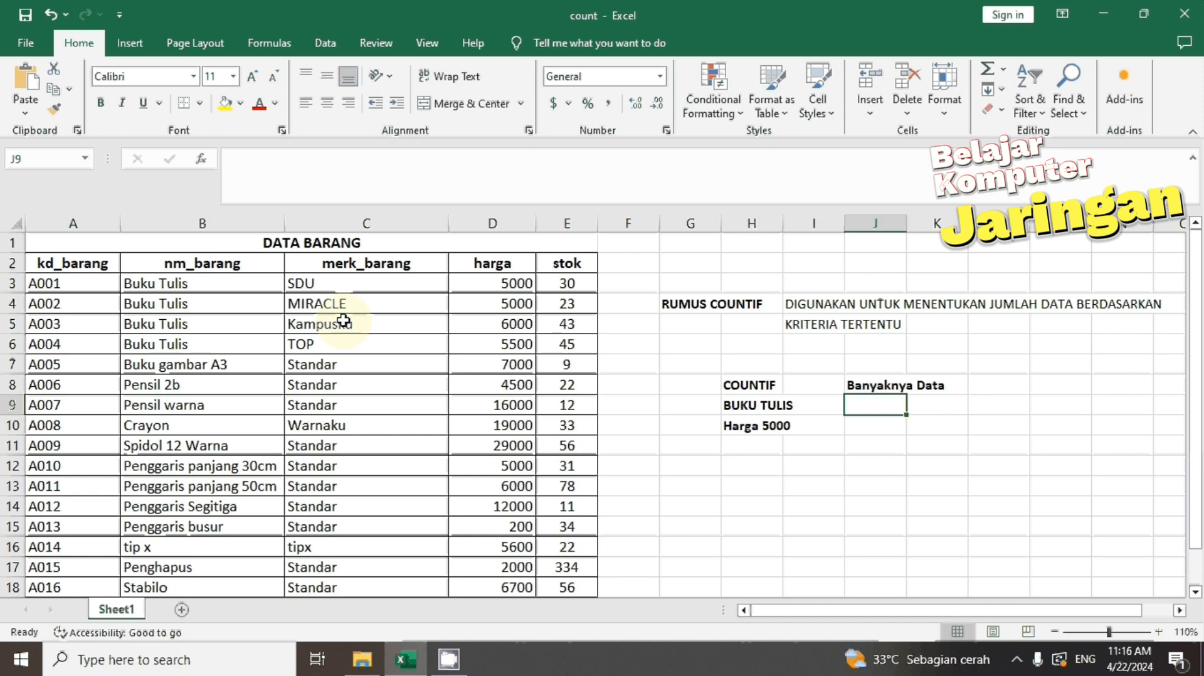
Examine the COUNTIF description, the BUKU TULIS and Harga 5000 criteria labels, and the Banyaknya Data heading beside the DATA BARANG table
left_click(849, 510)
left_click(740, 387)
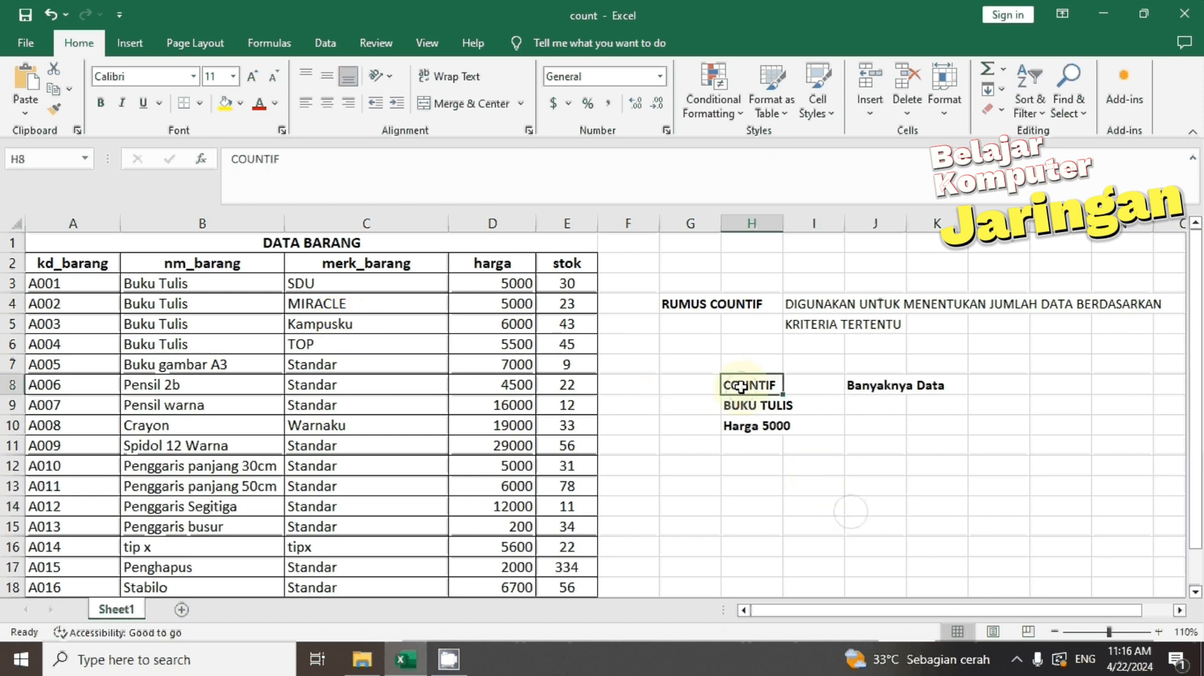
left_click(734, 406)
left_click(734, 425)
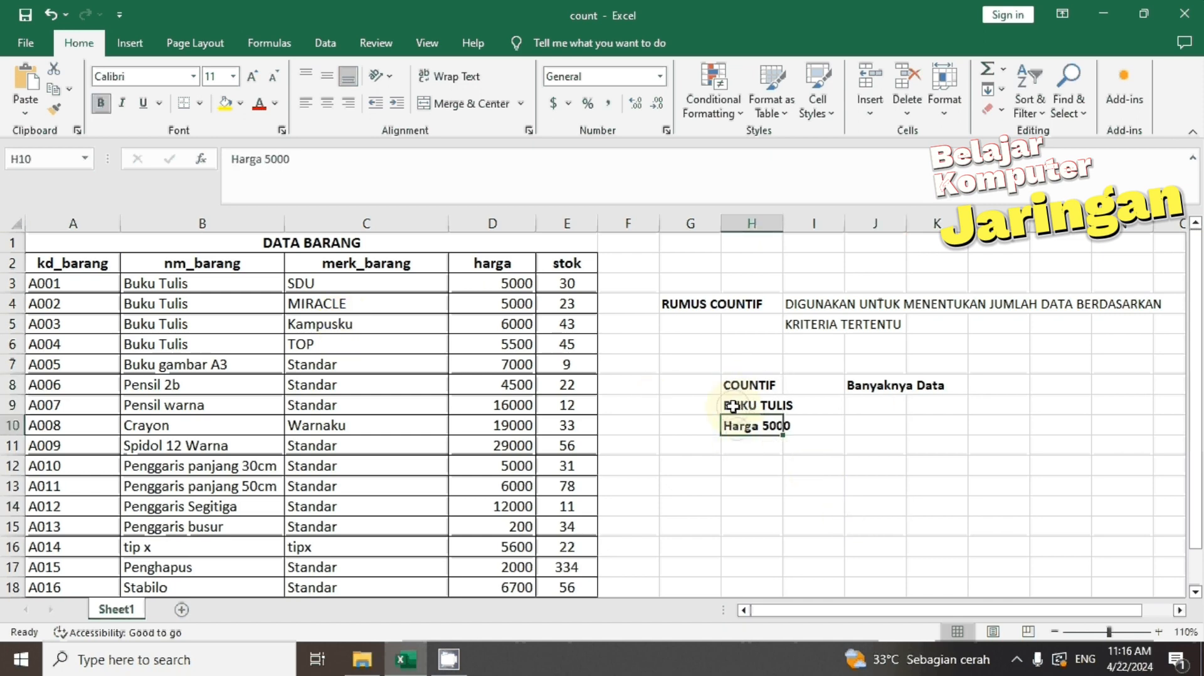
left_click(732, 407)
left_click(733, 385)
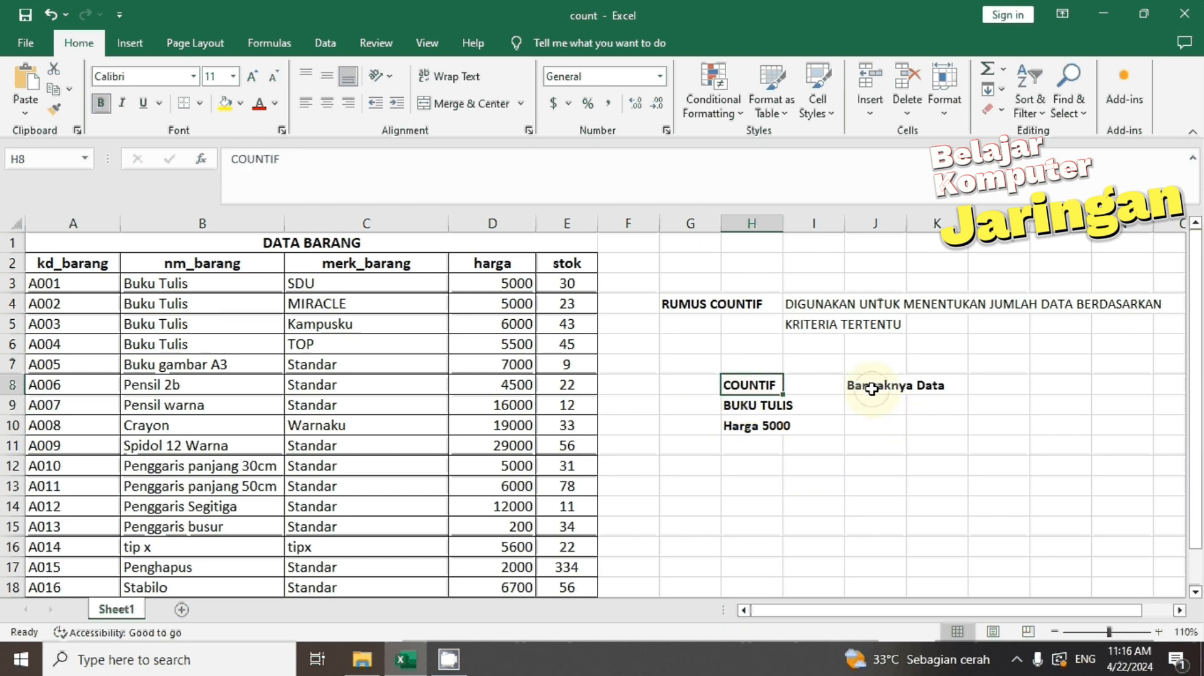
left_click(885, 387)
left_click(728, 387)
left_click(731, 408)
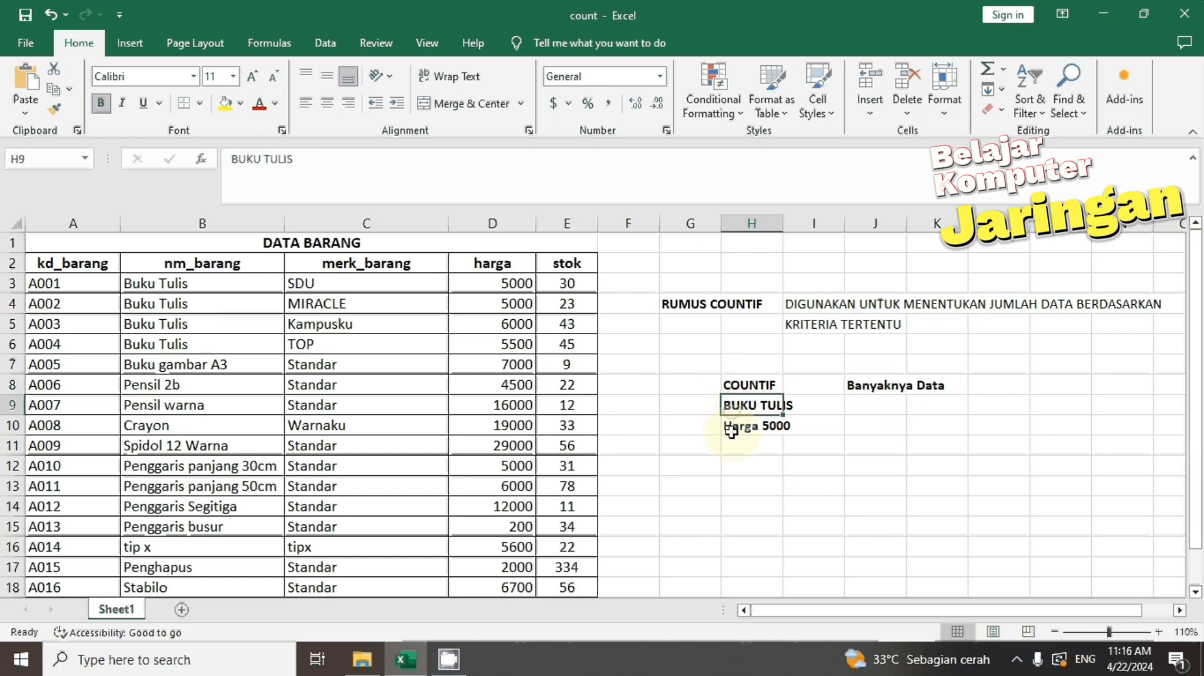
left_click(732, 432)
left_click(732, 385)
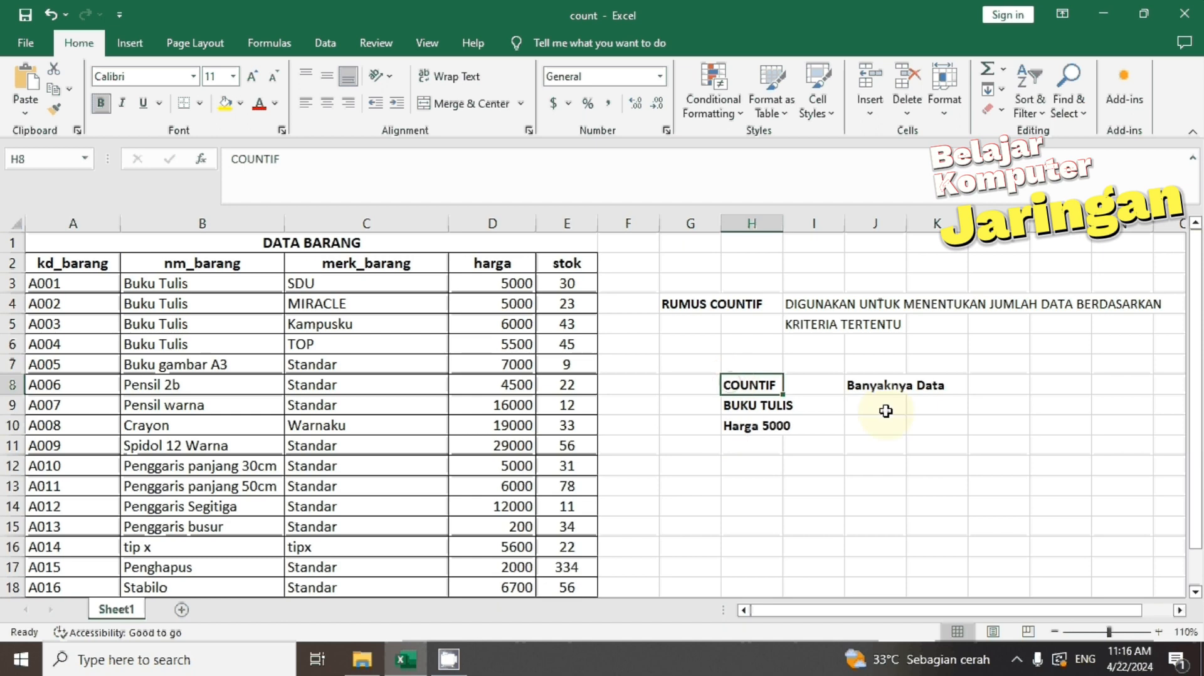
left_click(866, 385)
left_click(731, 387)
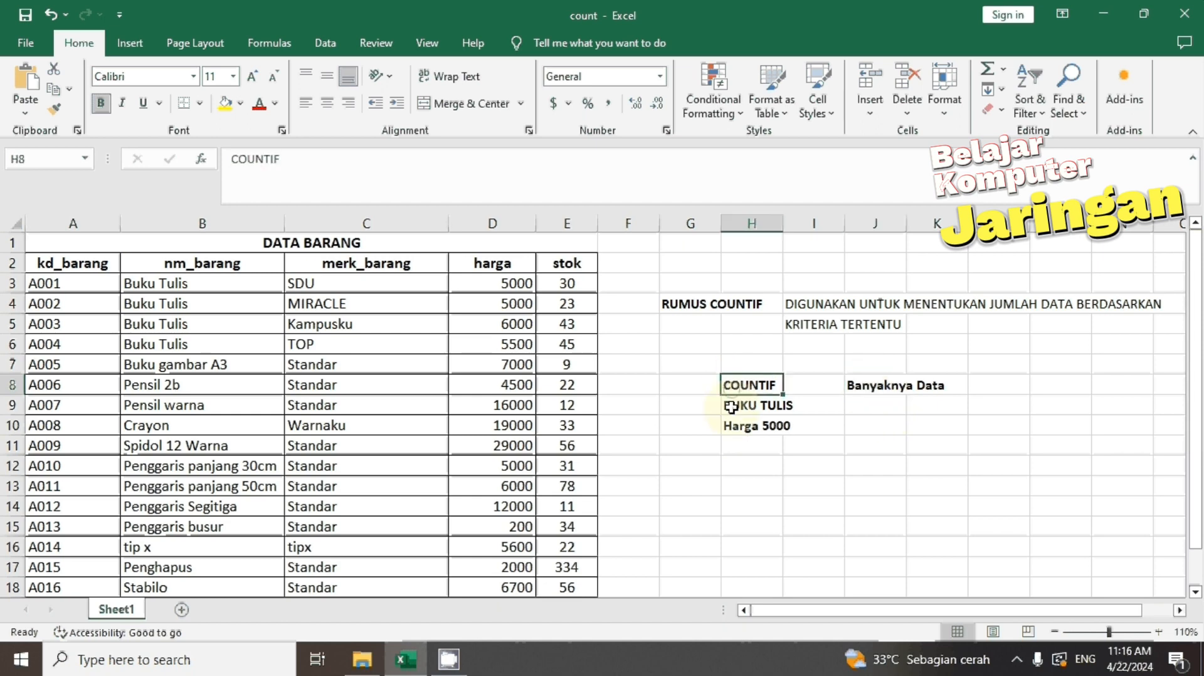
left_click(731, 406)
left_click(732, 426)
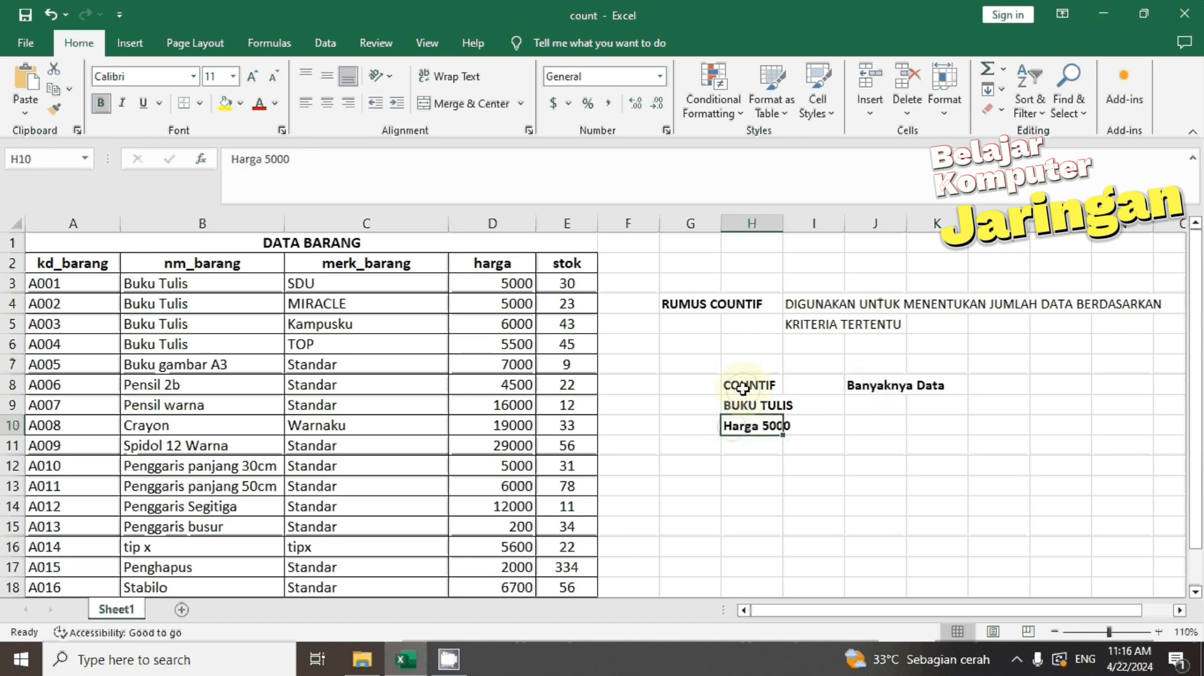
left_click(744, 387)
left_click(734, 406)
left_click(727, 426)
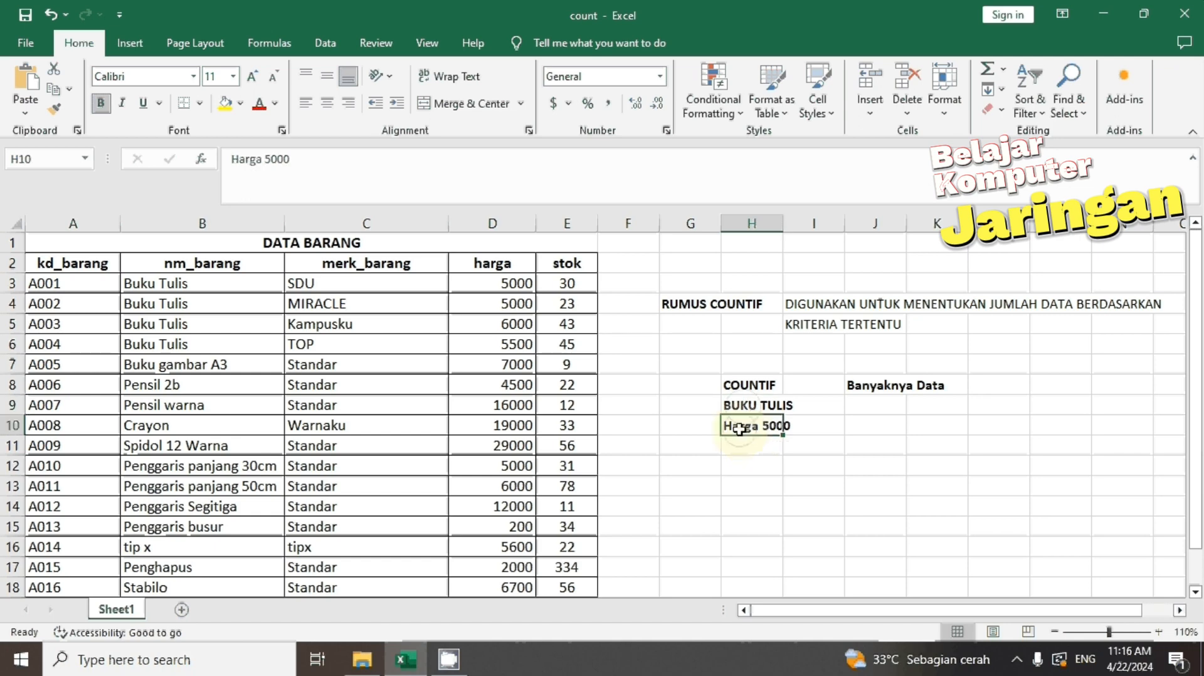
left_click(854, 384)
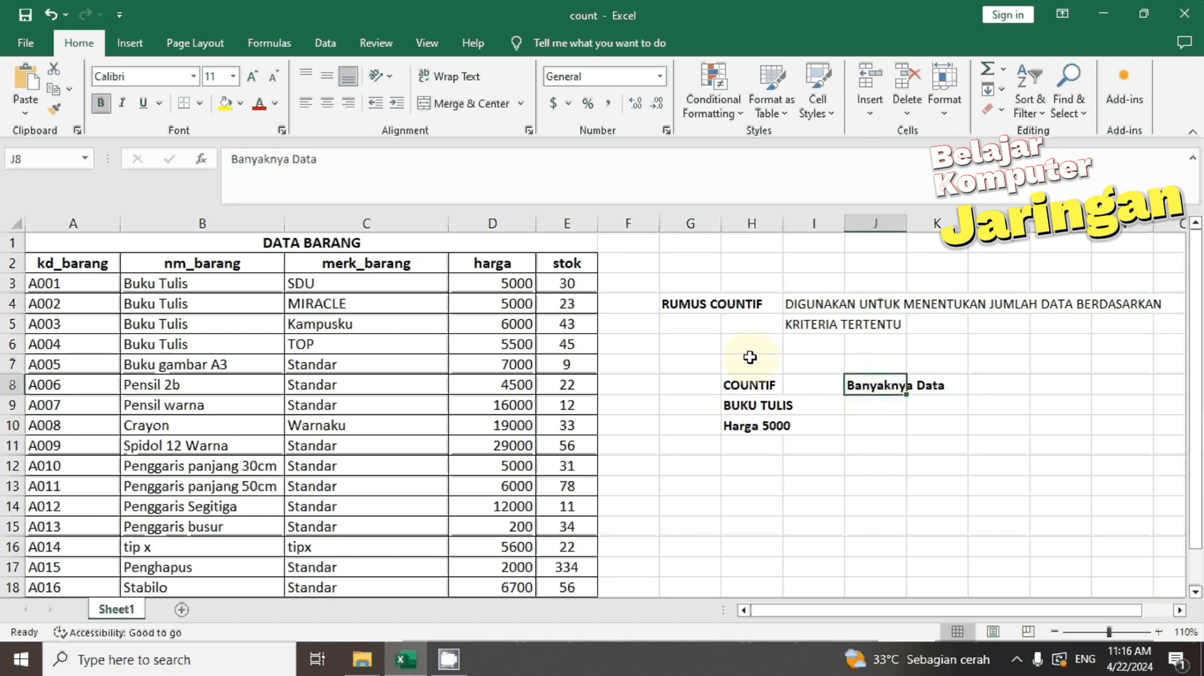
left_click(734, 386)
left_click(731, 406)
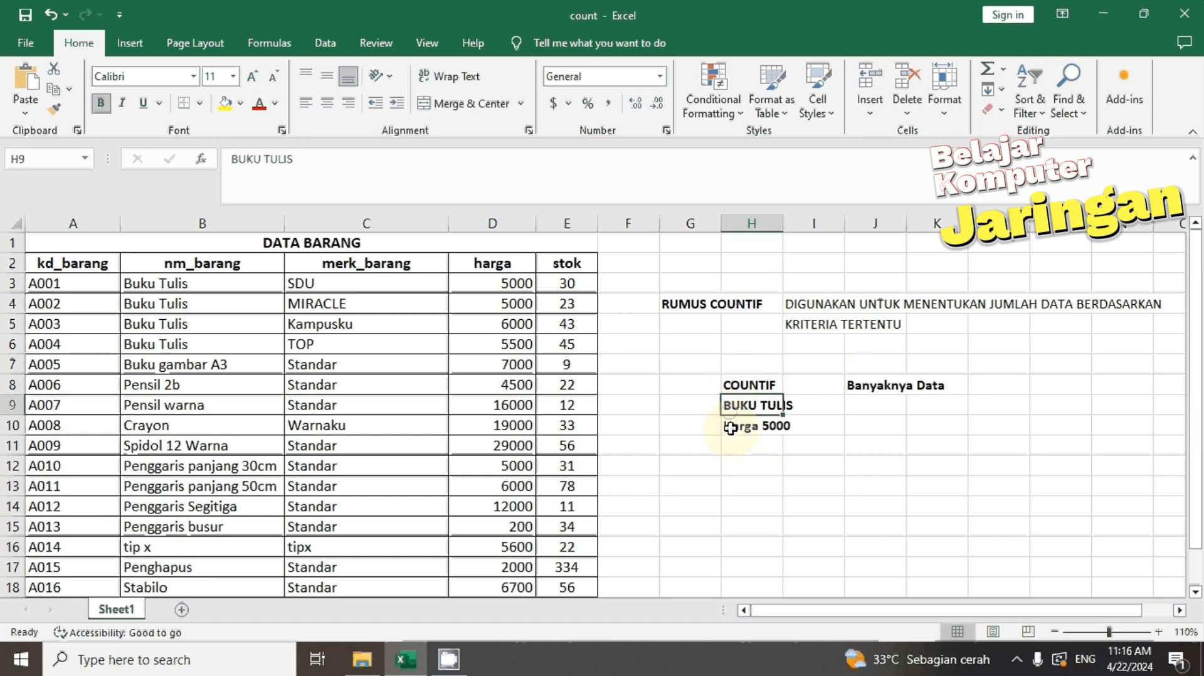
left_click(731, 428)
left_click(862, 384)
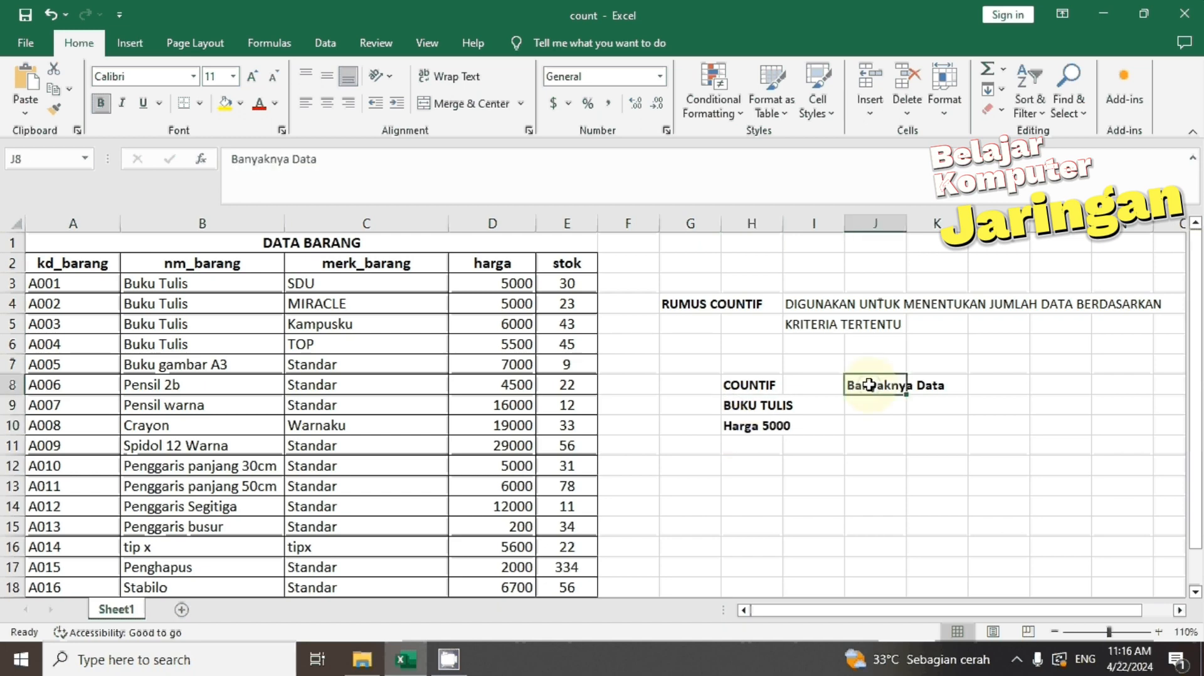
left_click(731, 384)
left_click(731, 406)
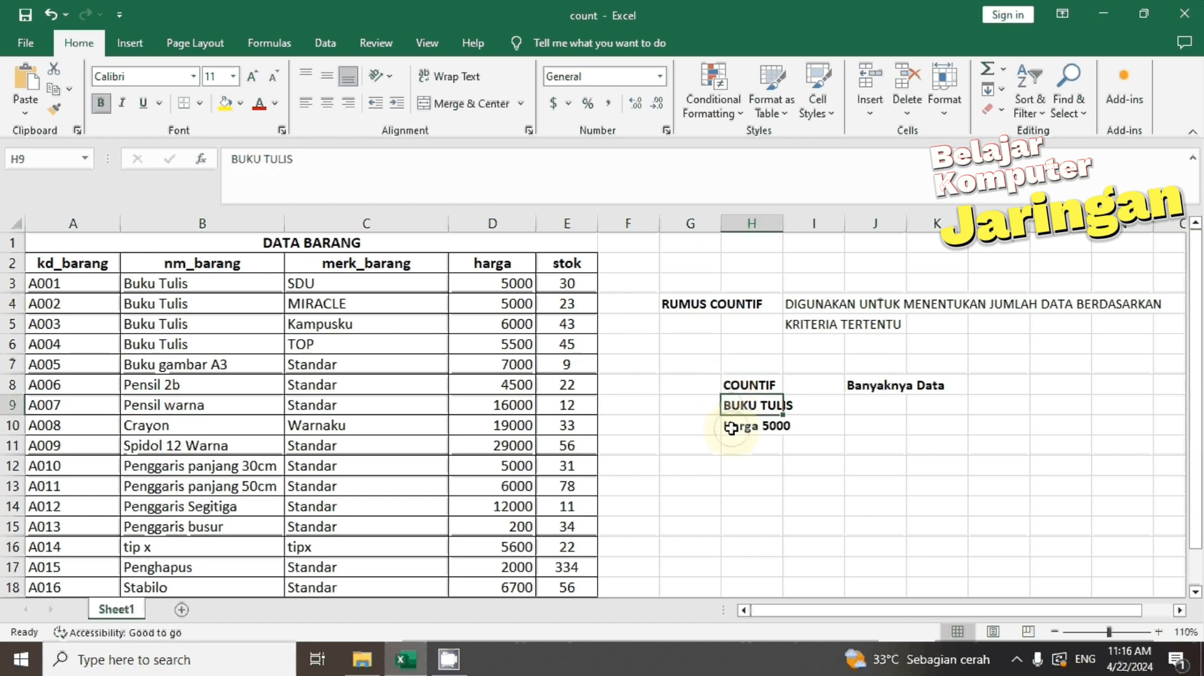
left_click(734, 425)
left_click(726, 386)
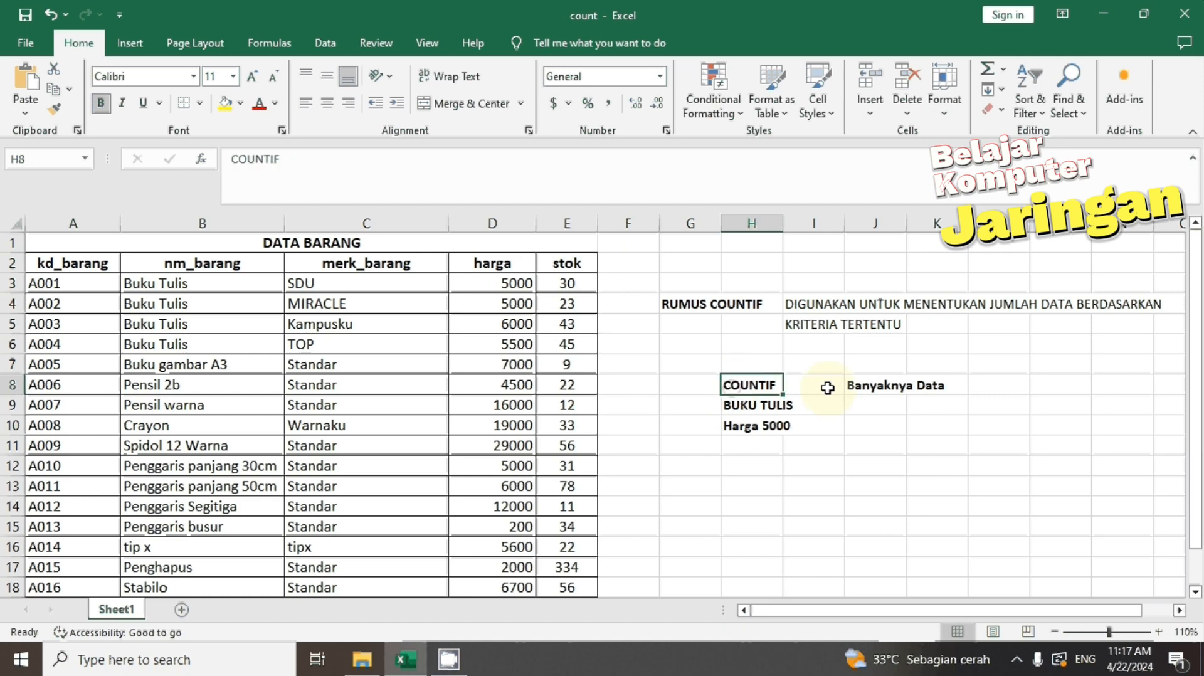
left_click(868, 389)
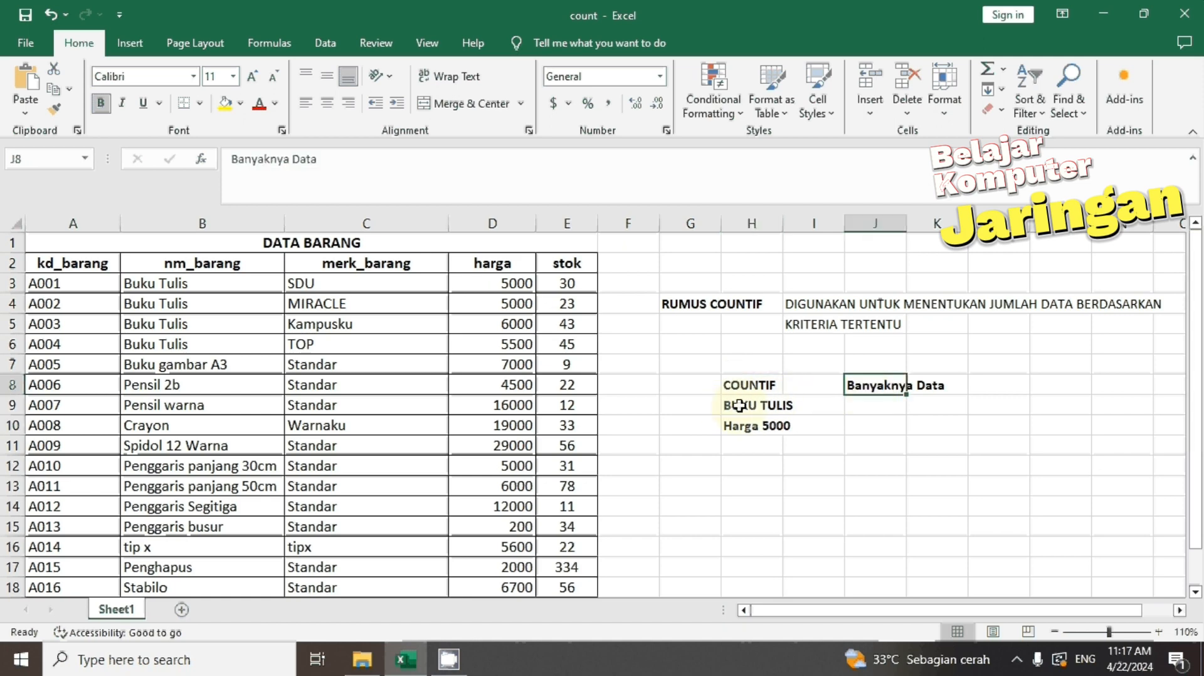
left_click(733, 386)
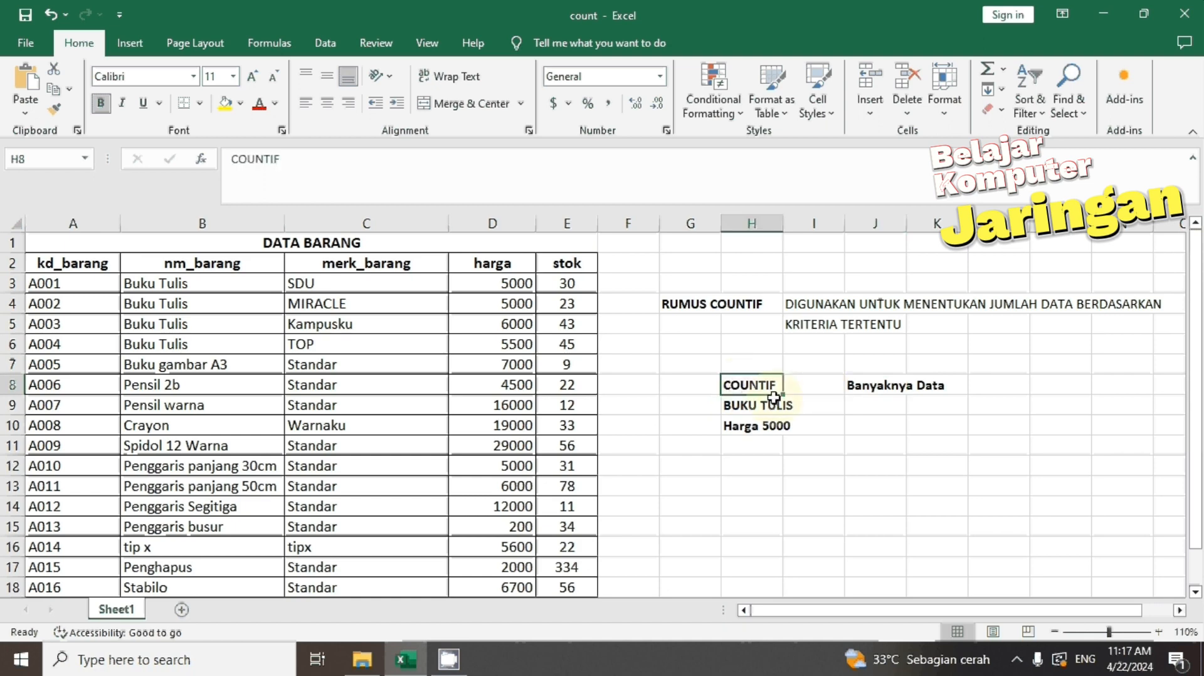
left_click(677, 303)
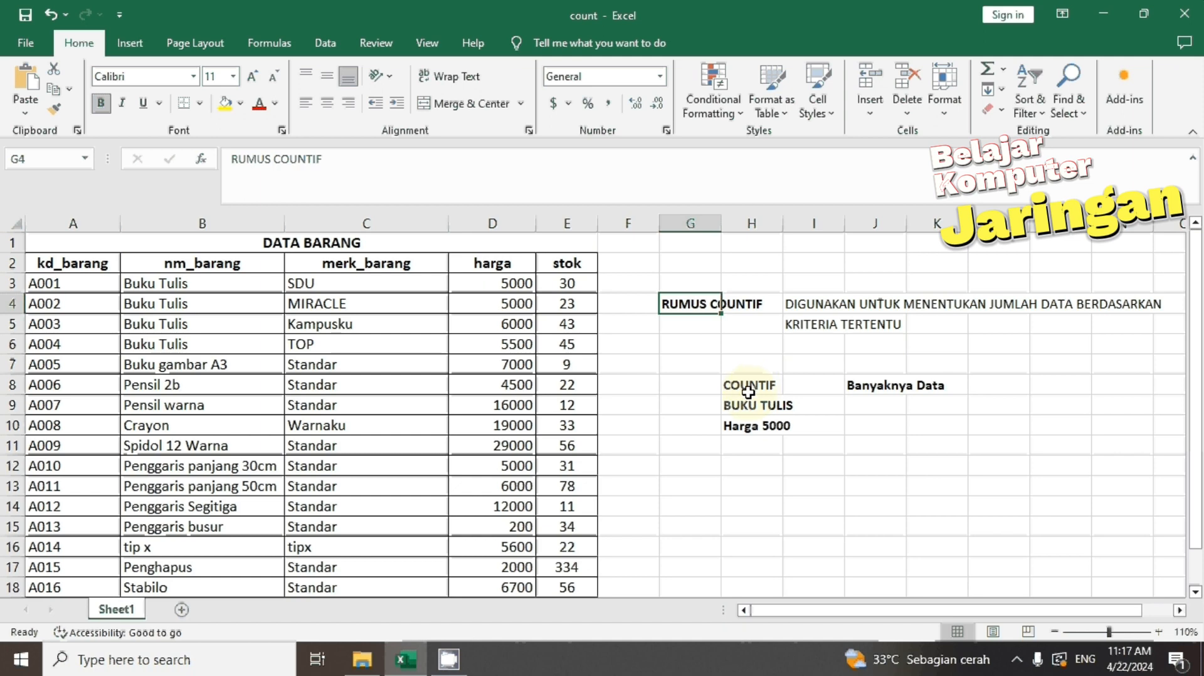
left_click(873, 386)
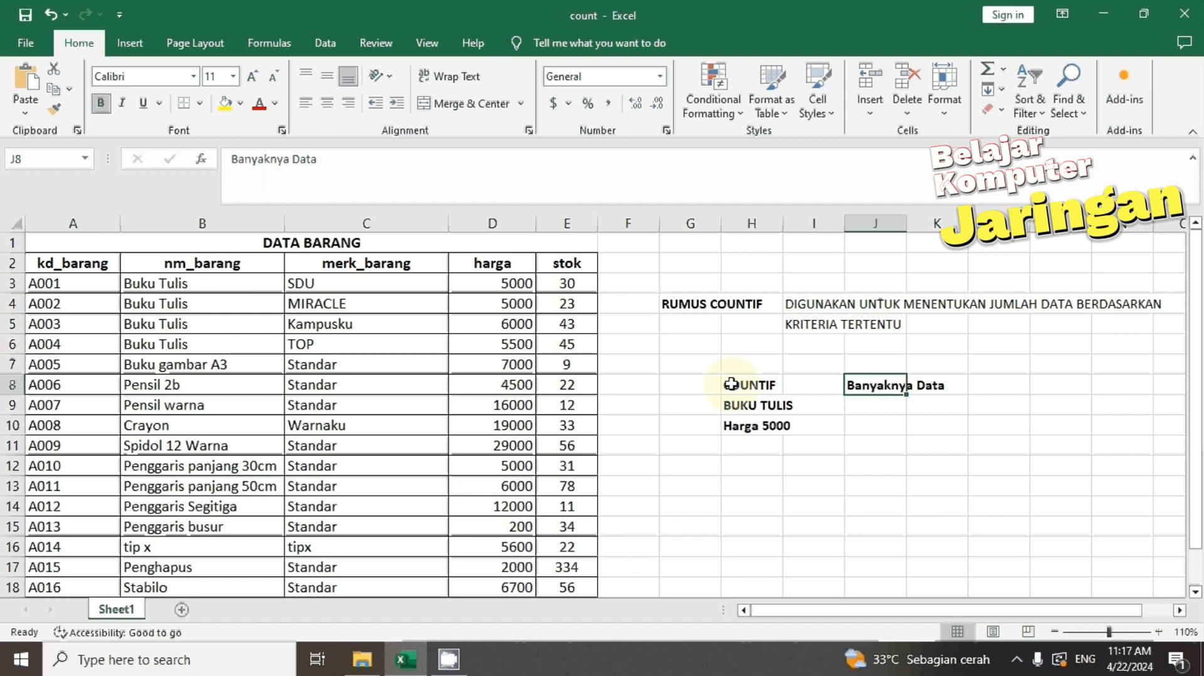
left_click(735, 406)
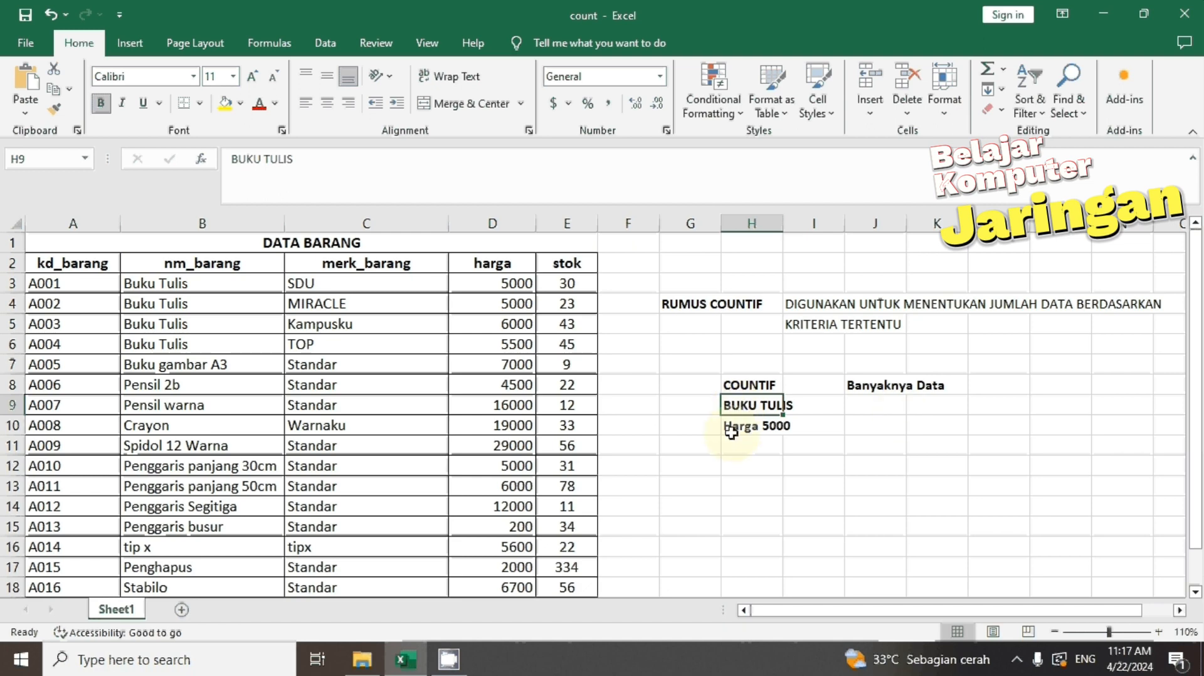
left_click(732, 431)
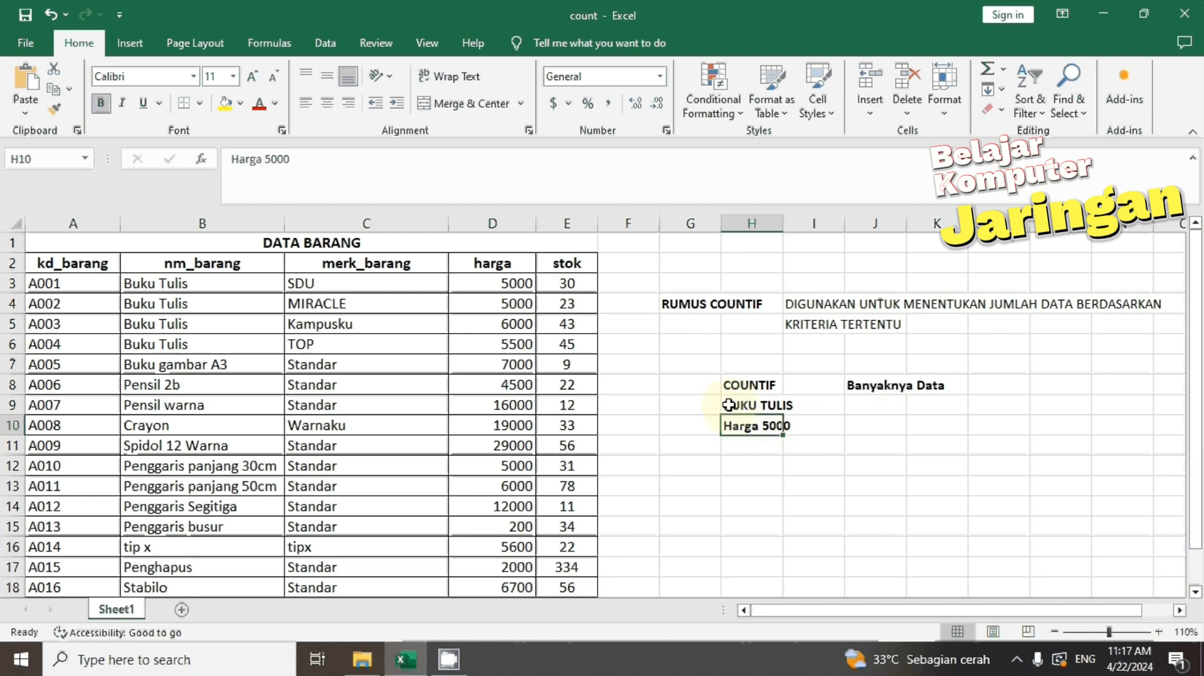
left_click(728, 405)
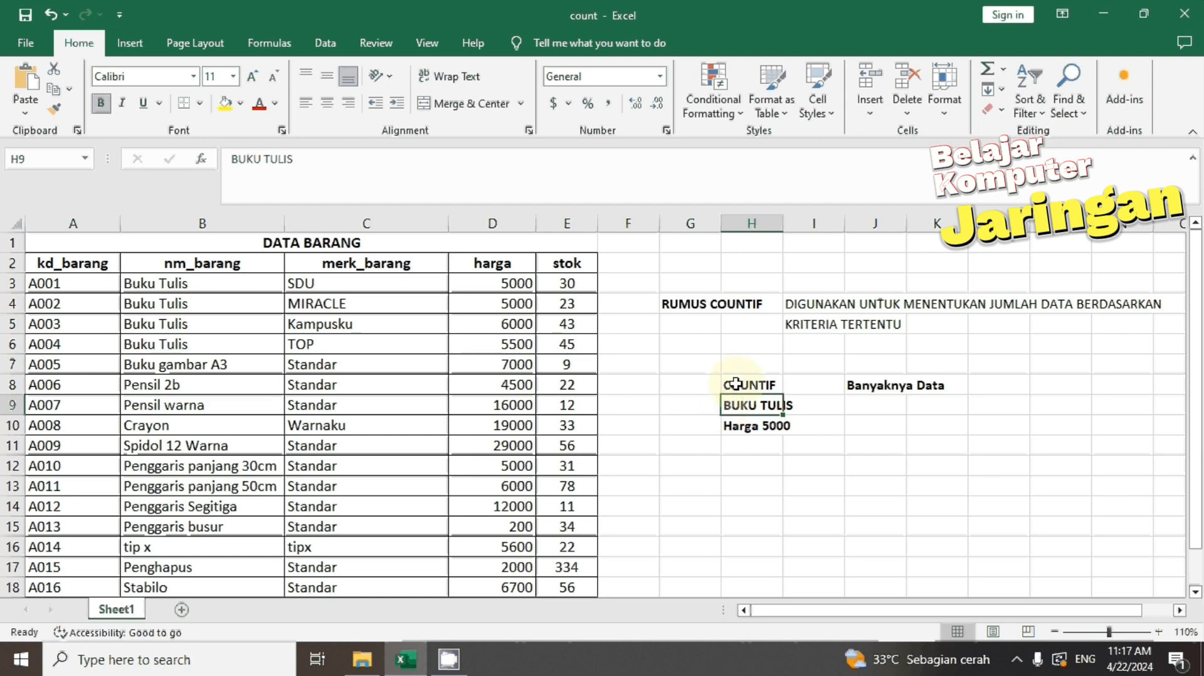
left_click(747, 385)
Start a COUNTIF formula in J9 for the BUKU TULIS row, using the item names in B3:B18 as the range
left_click(871, 404)
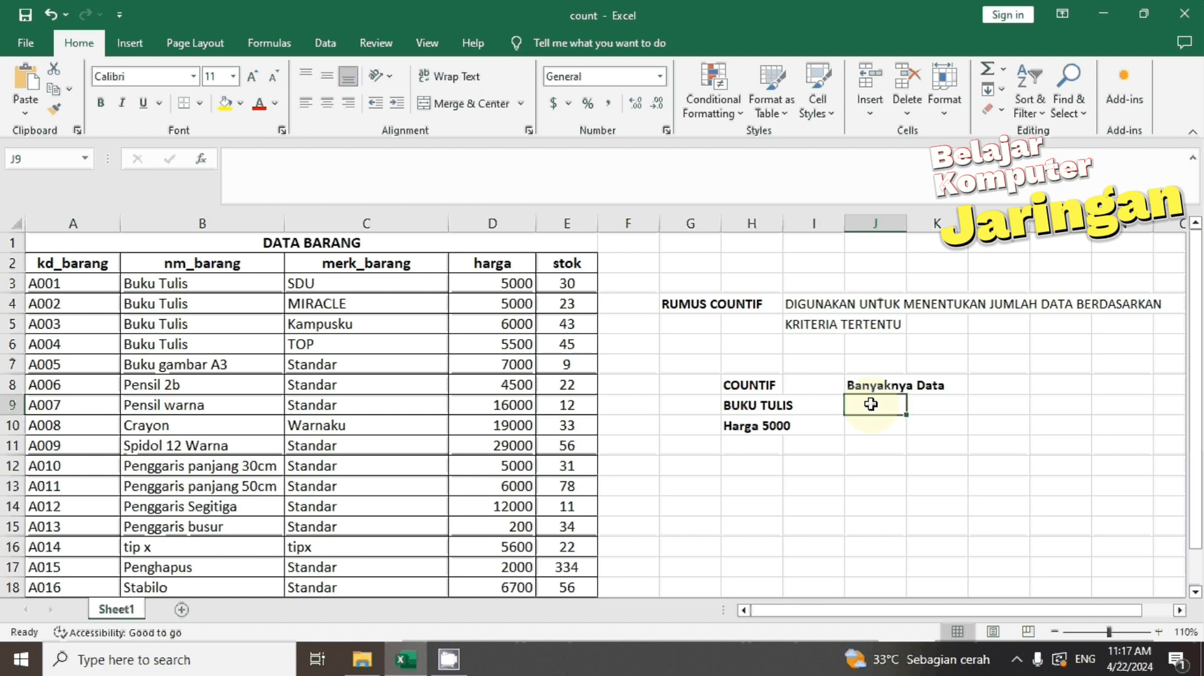
type("=")
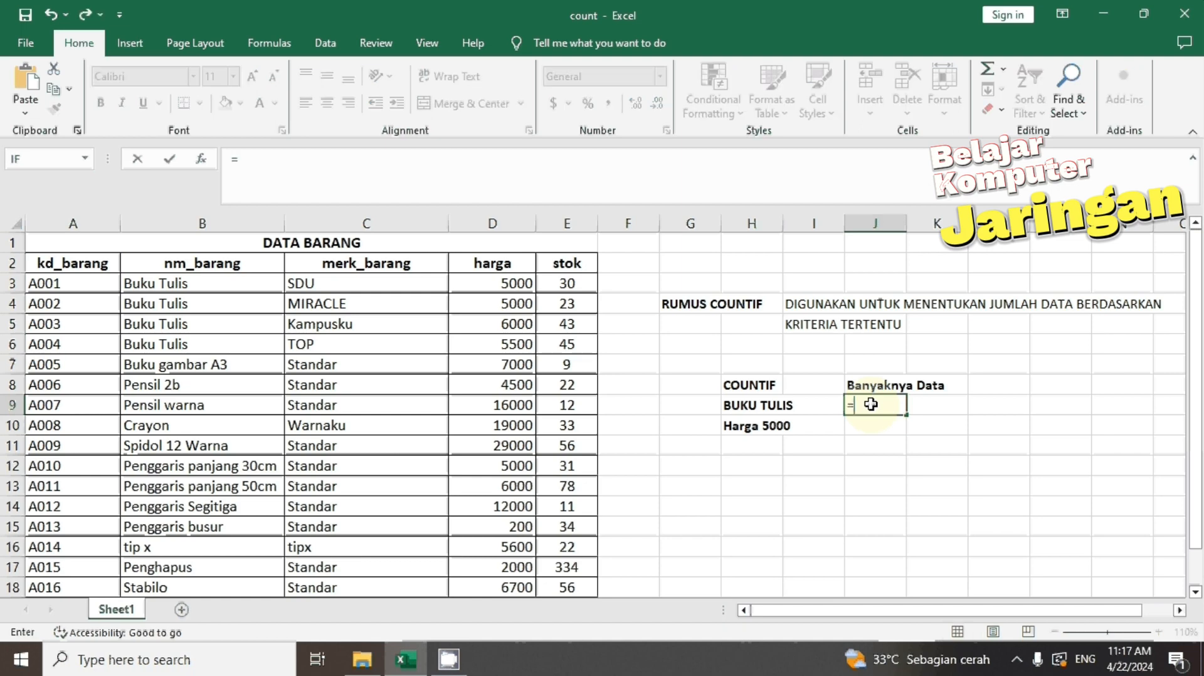
type("coun")
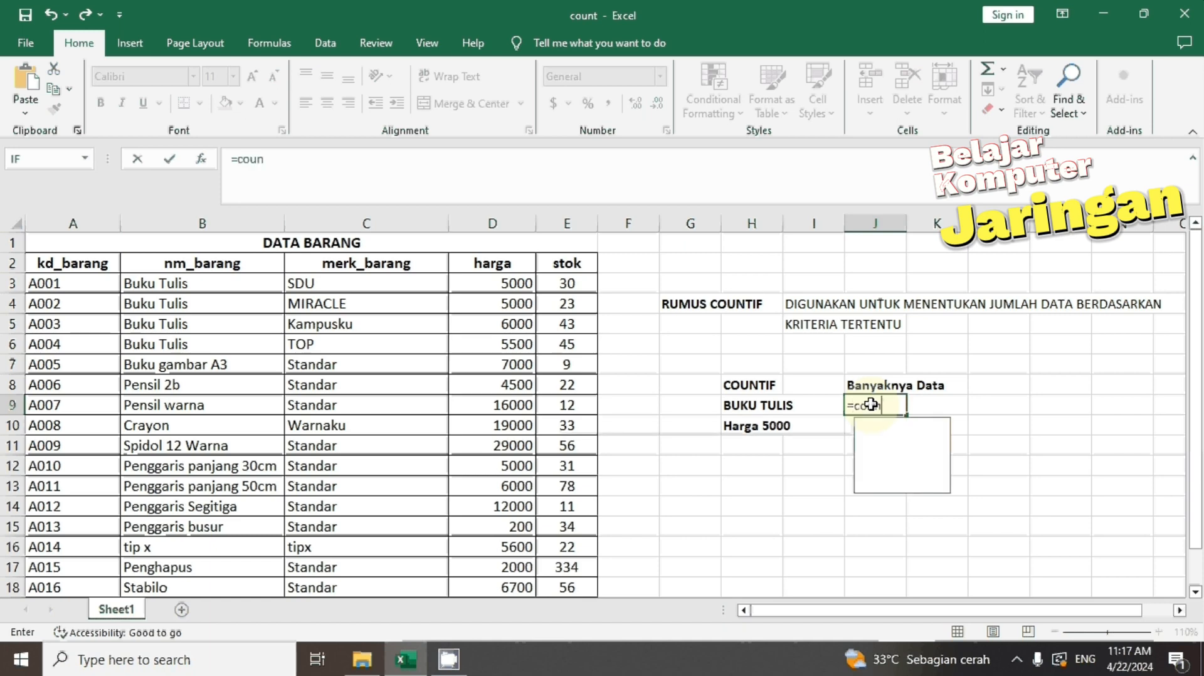
type("tif")
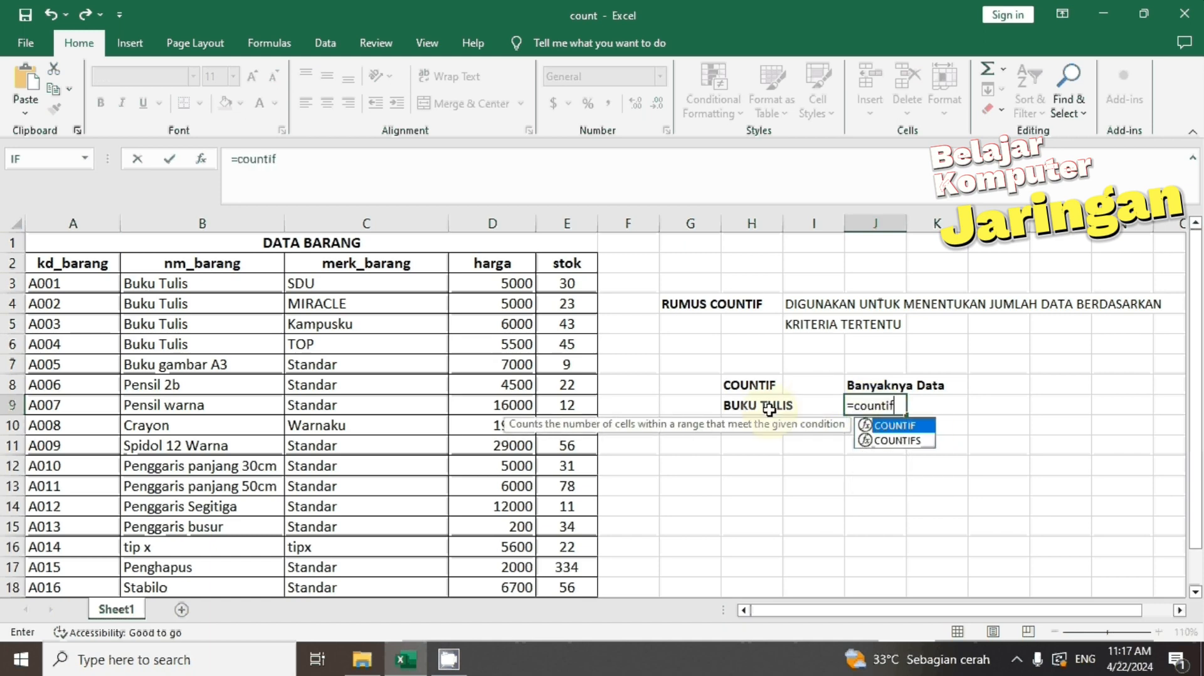
type("(")
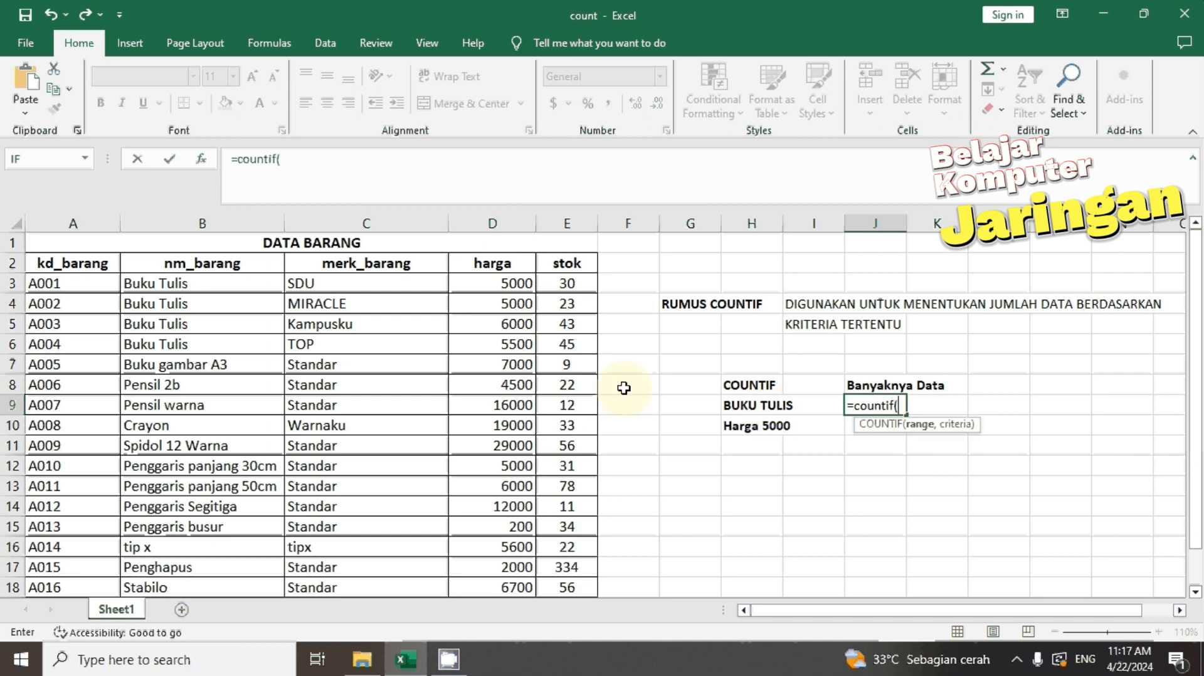
left_click(198, 284)
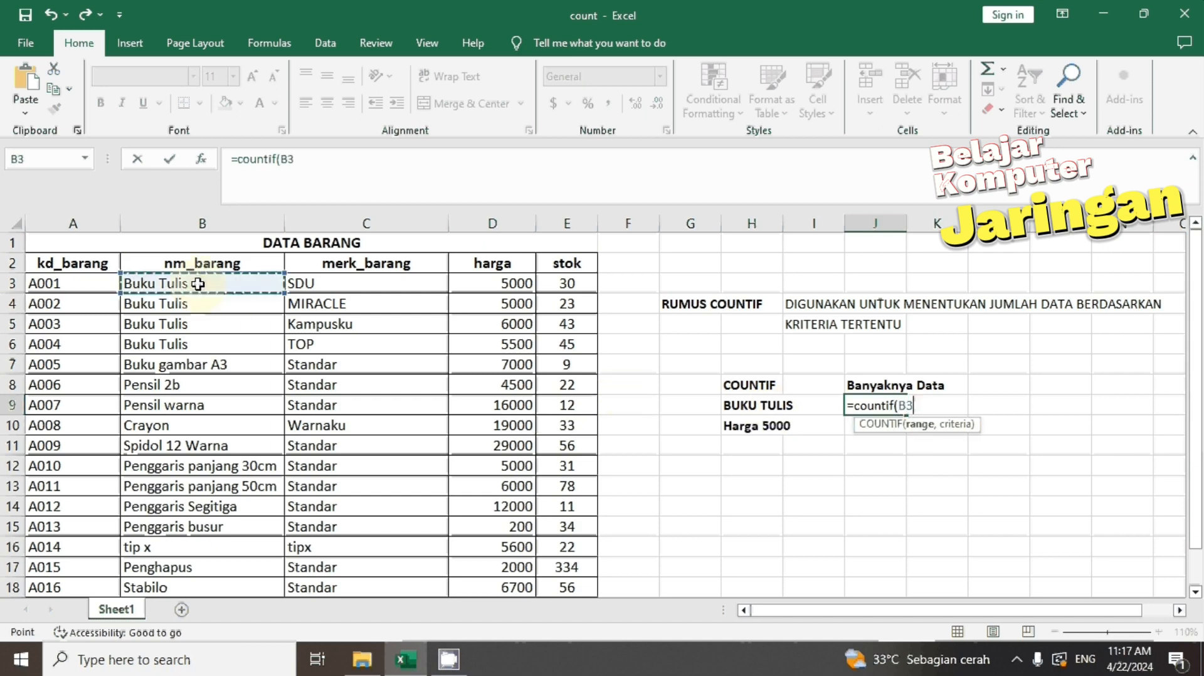
left_click_drag(198, 284, 191, 583)
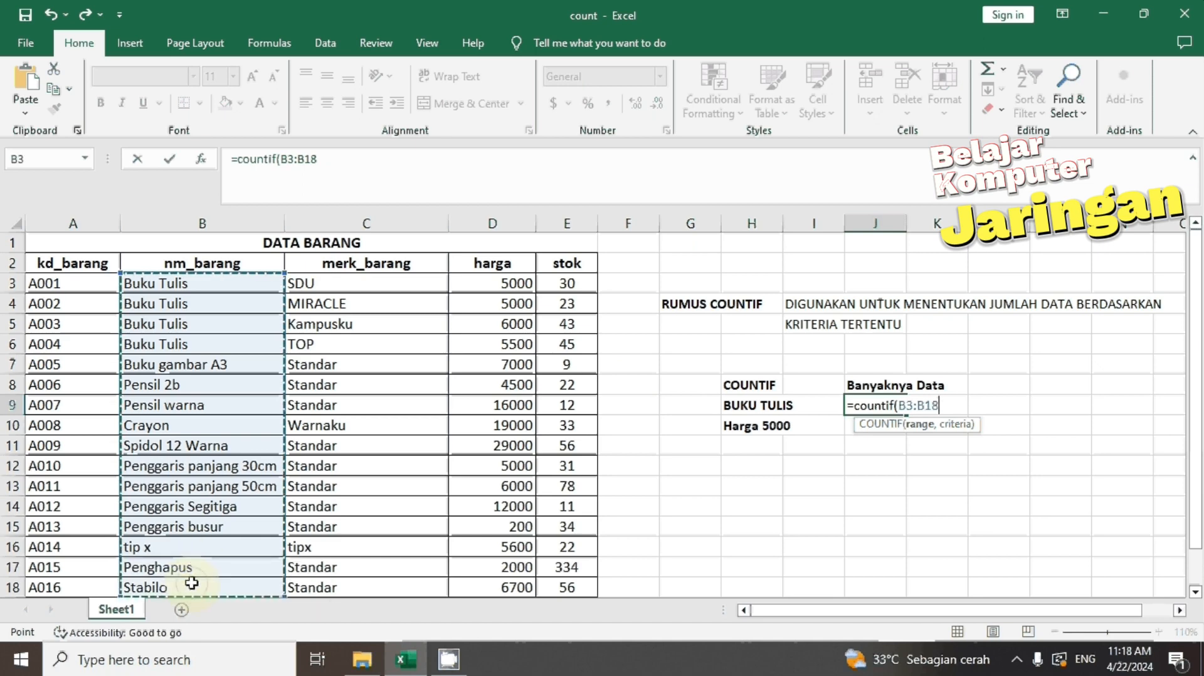
type(")")
key("BackSpace")
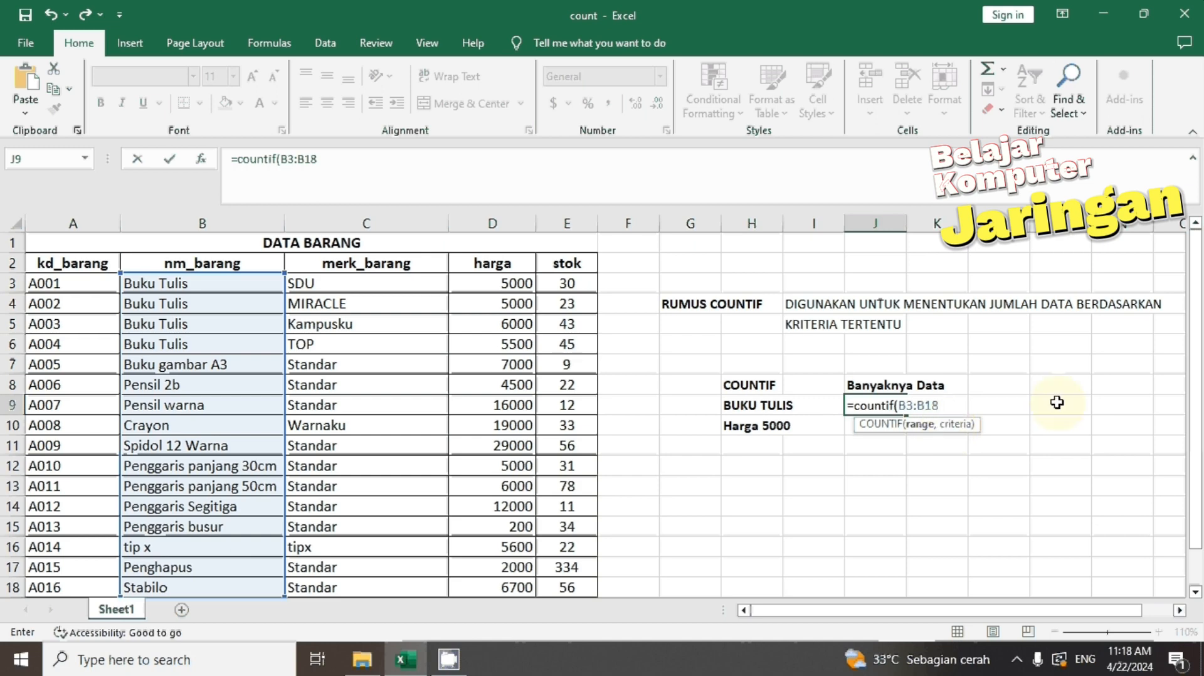
Complete the J9 formula with the criterion "Buku Tulis" and check it against its row label and column heading
type(",")
type("\"Buku")
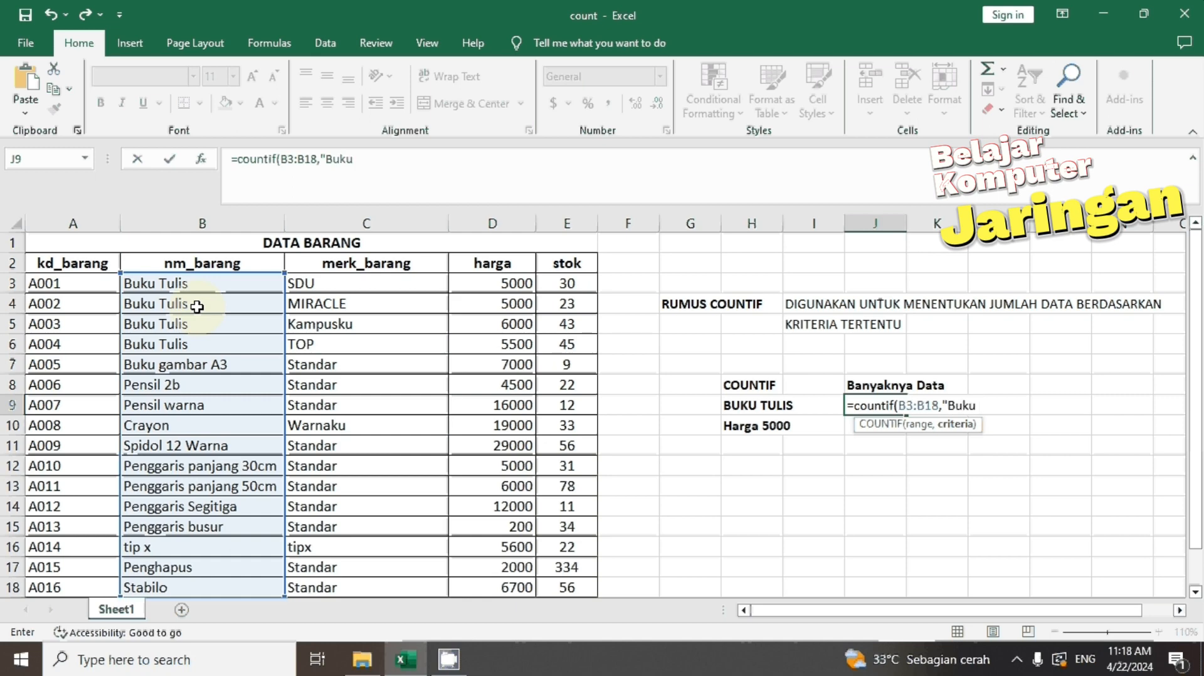
type(" Tulis\")")
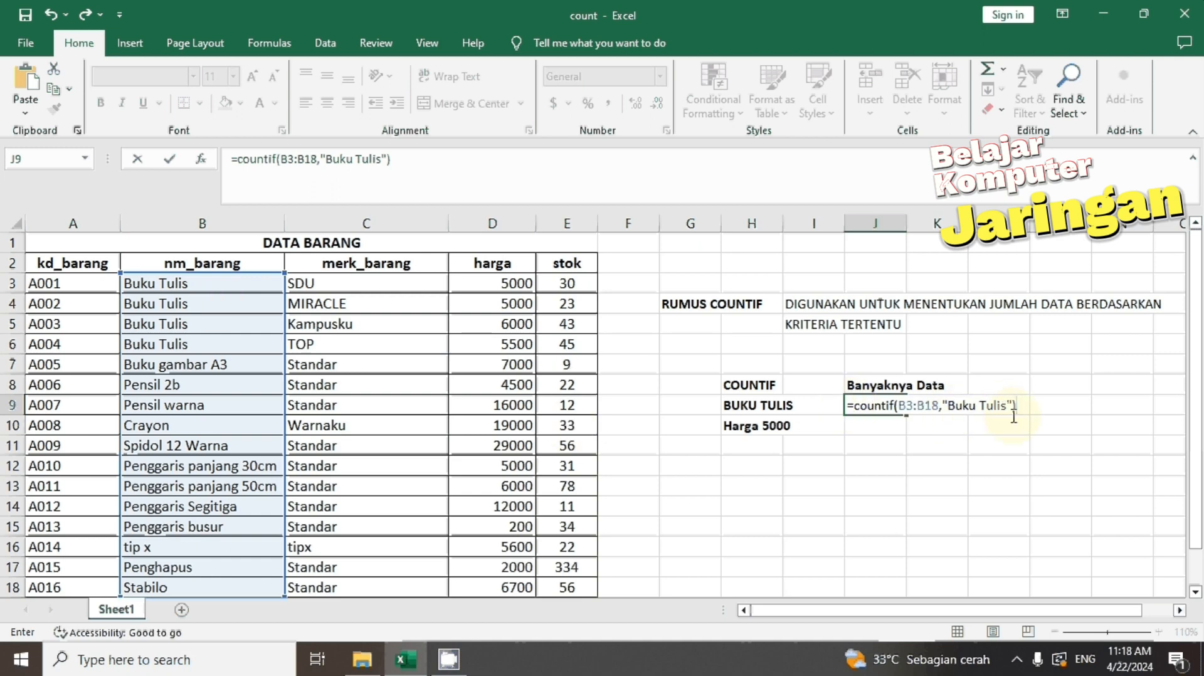
key("Return")
left_click(884, 408)
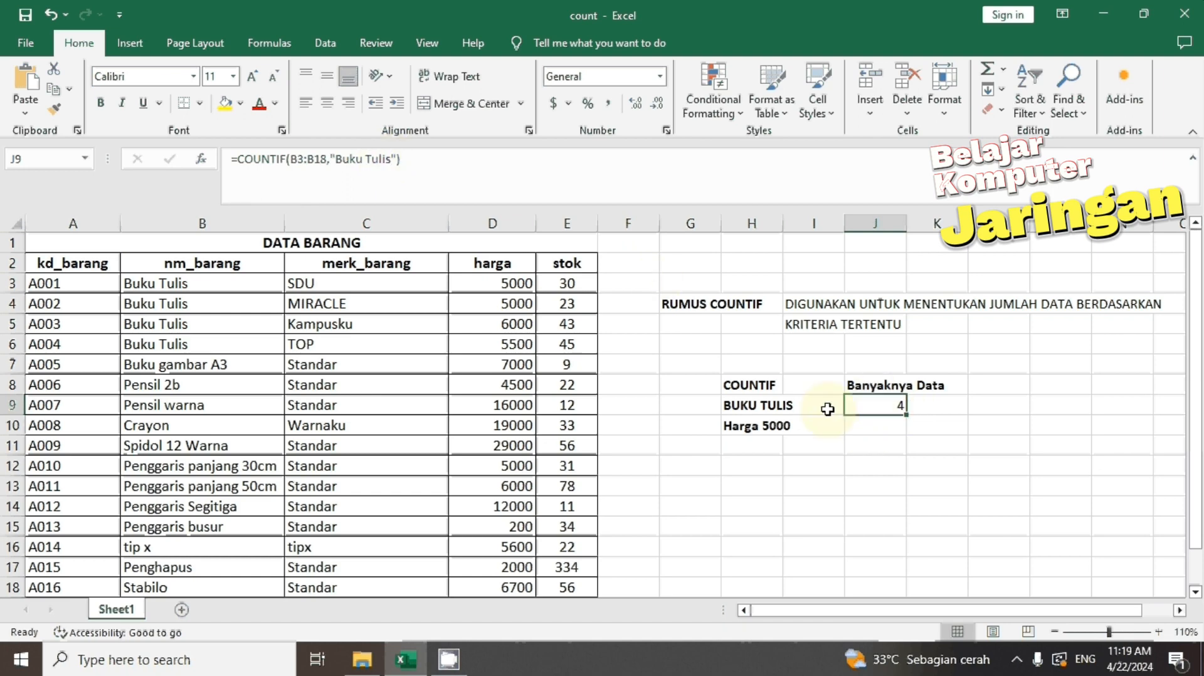
left_click(741, 406)
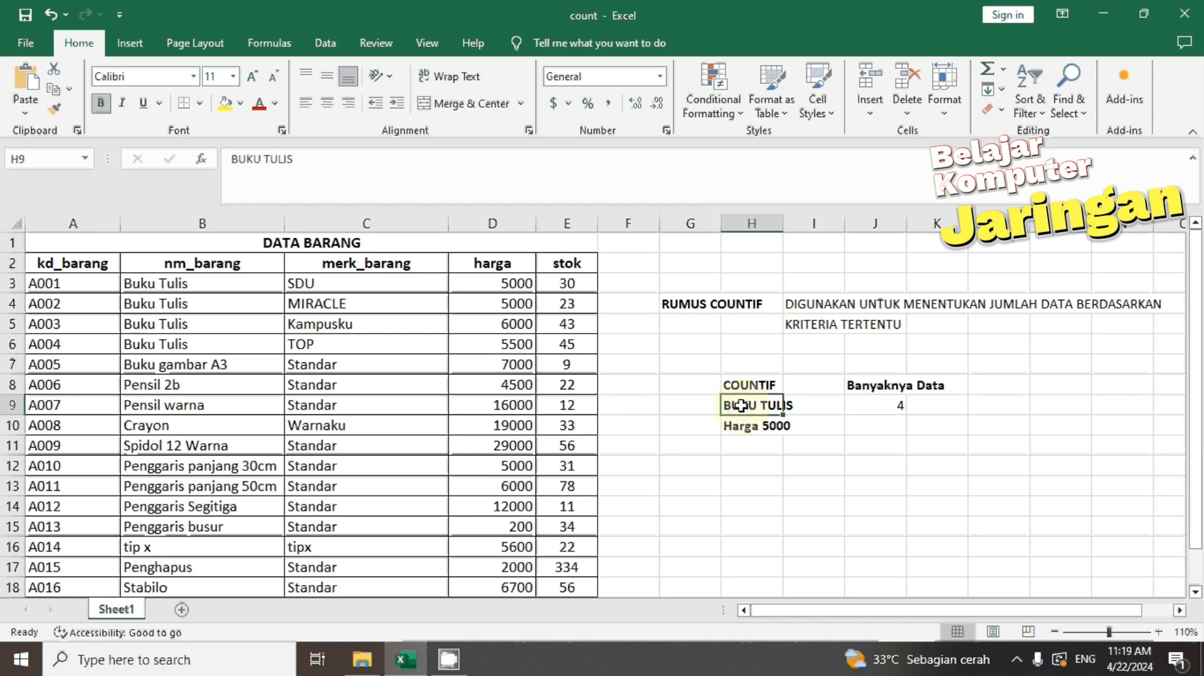
left_click(874, 384)
left_click(877, 408)
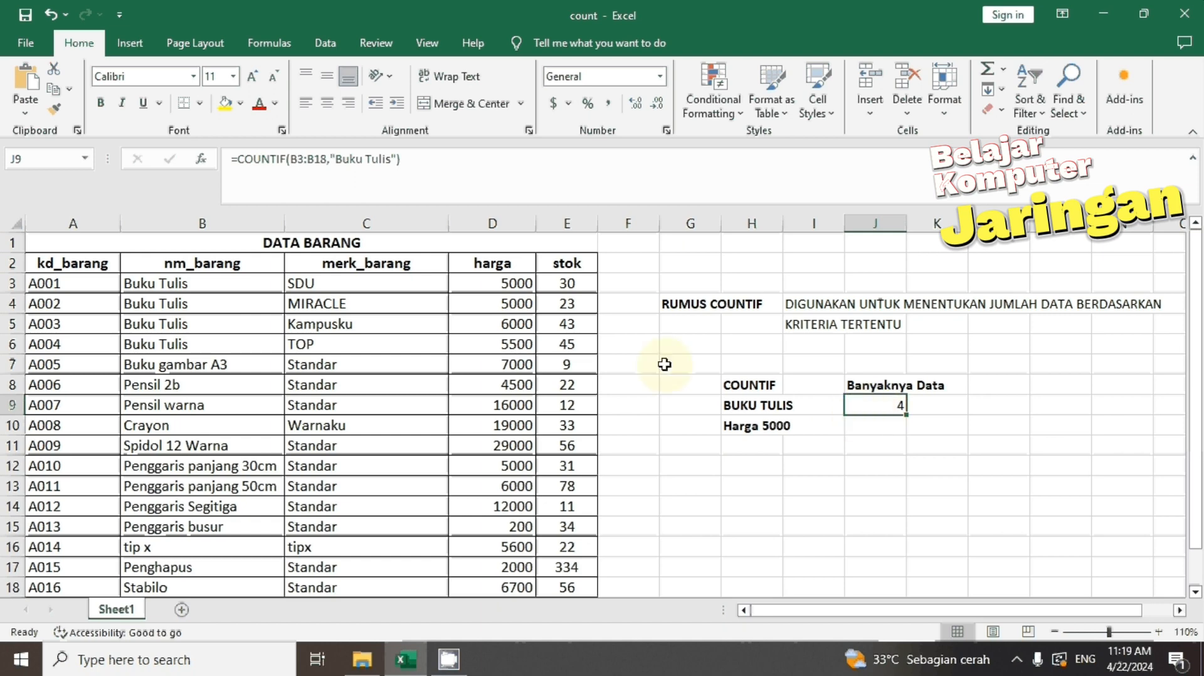
Enter =COUNTIF(D3:D18,5000) in J10 to count the items in the harga column priced at 5000
left_click(879, 426)
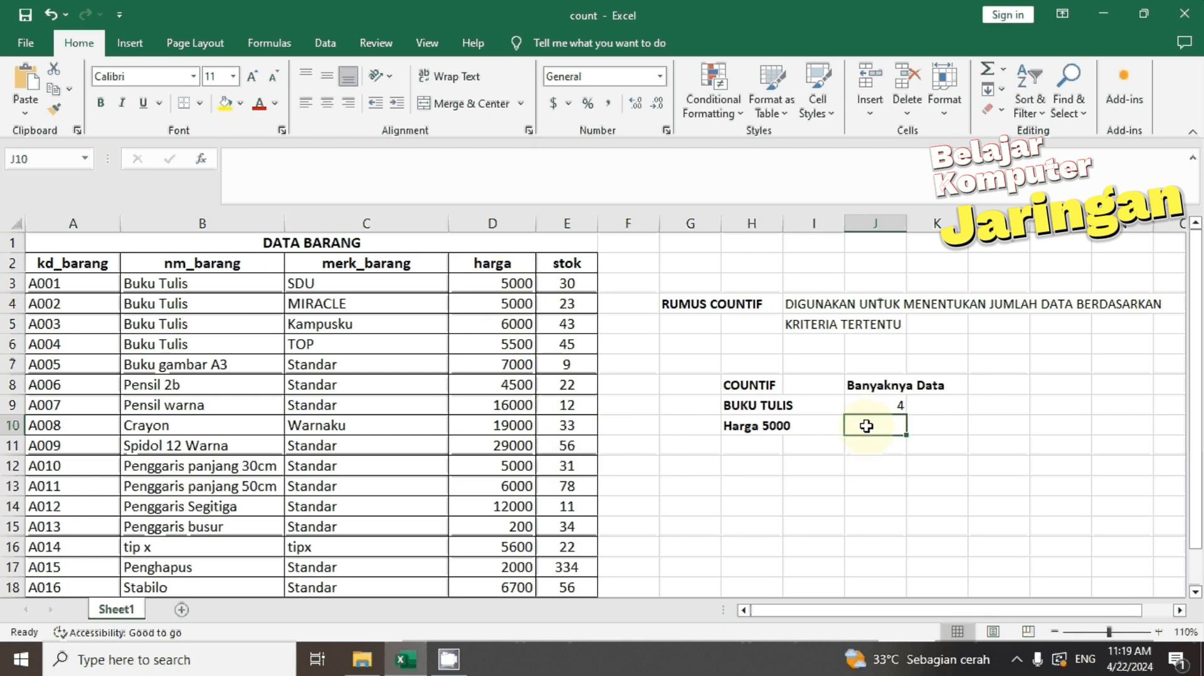
type("=coun")
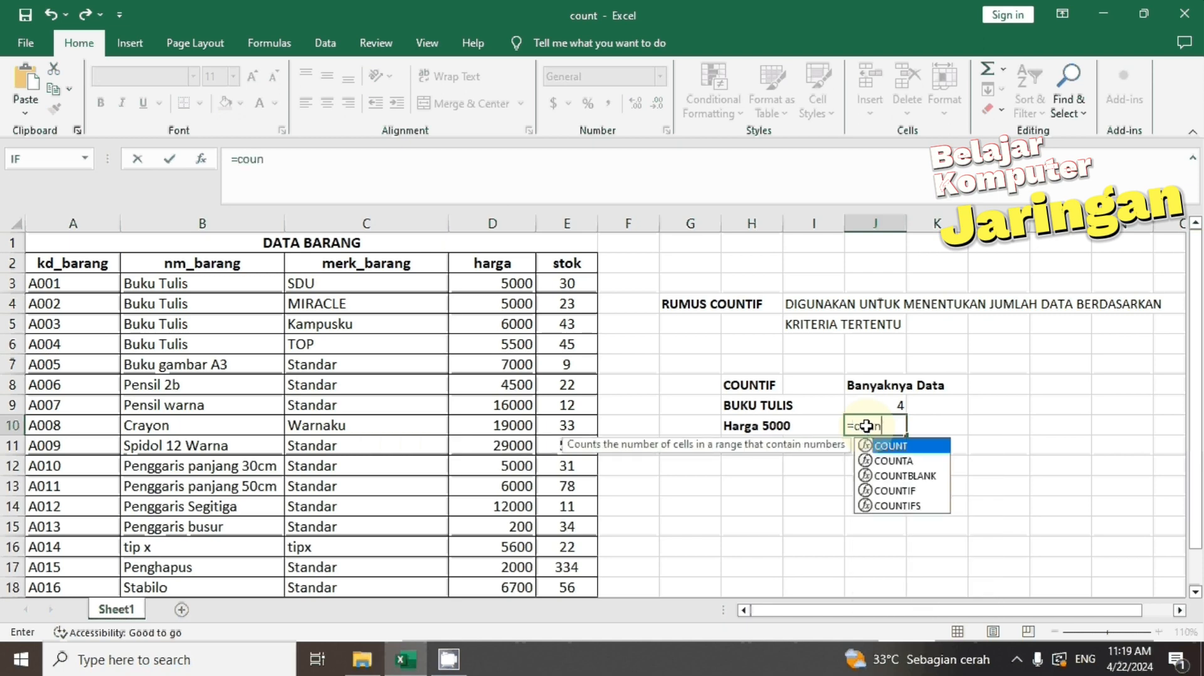
type("tif")
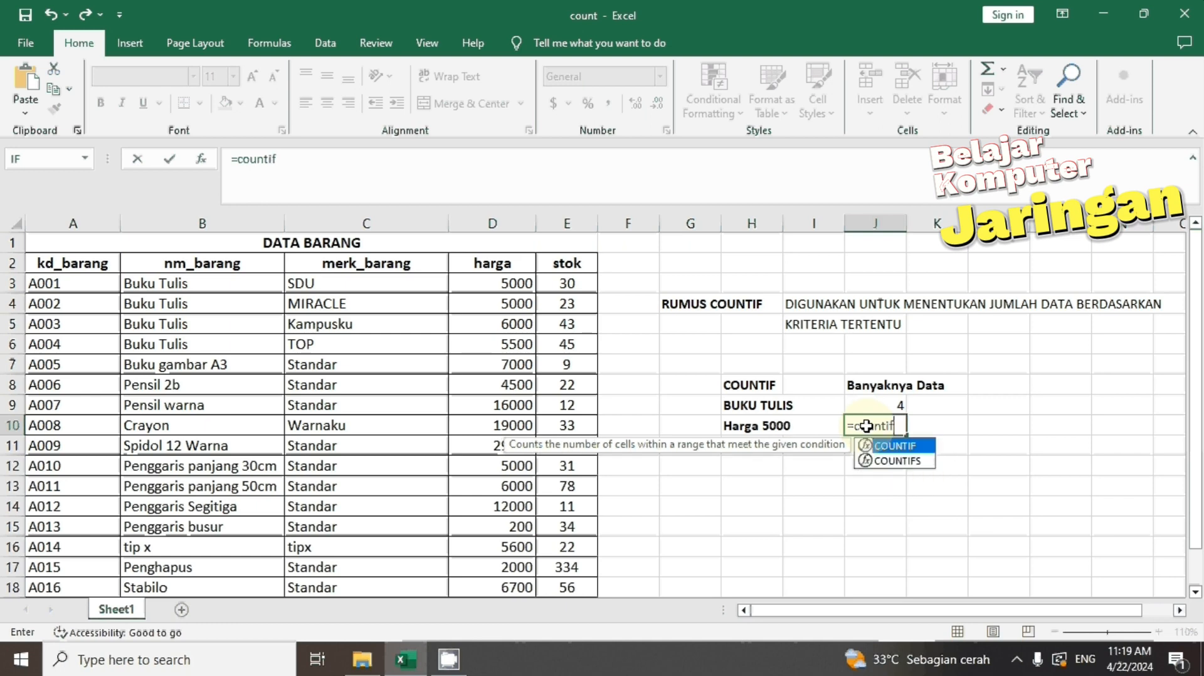
type("(")
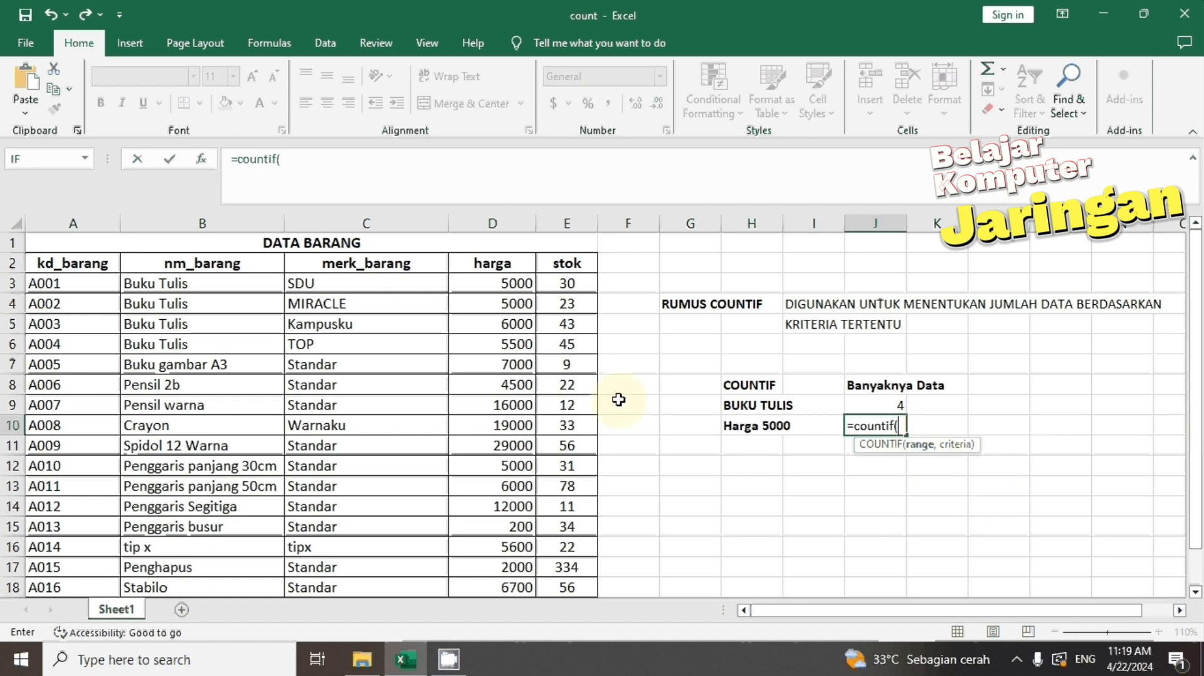
left_click(507, 284)
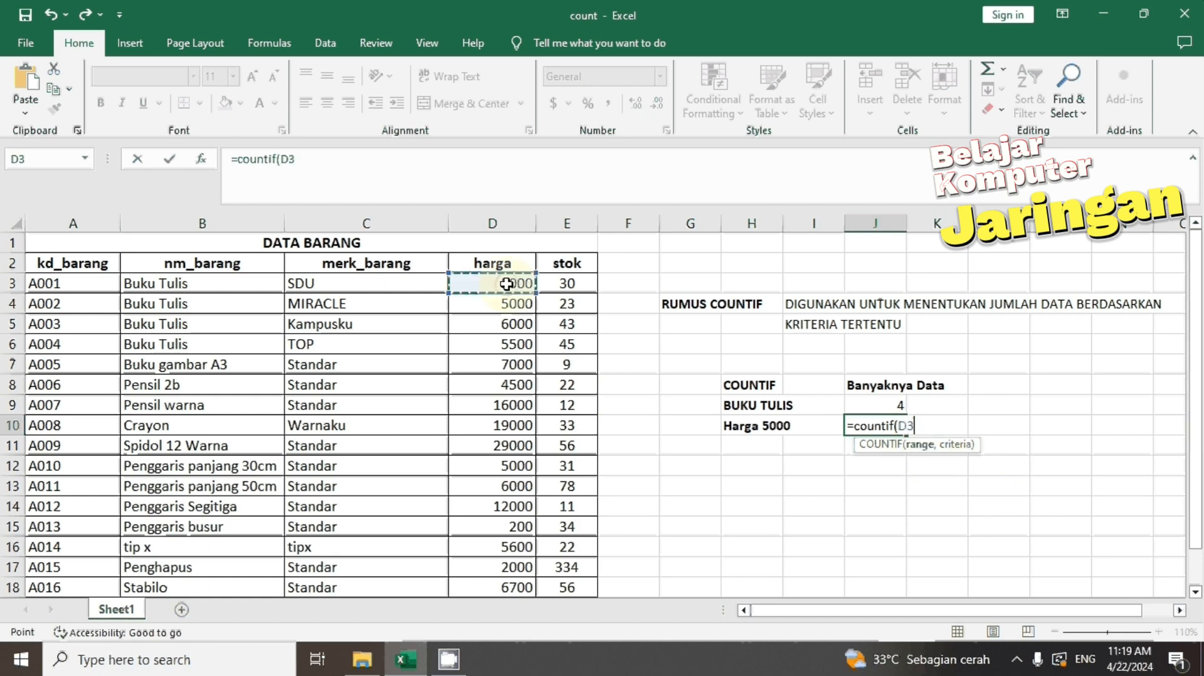
left_click_drag(507, 284, 491, 587)
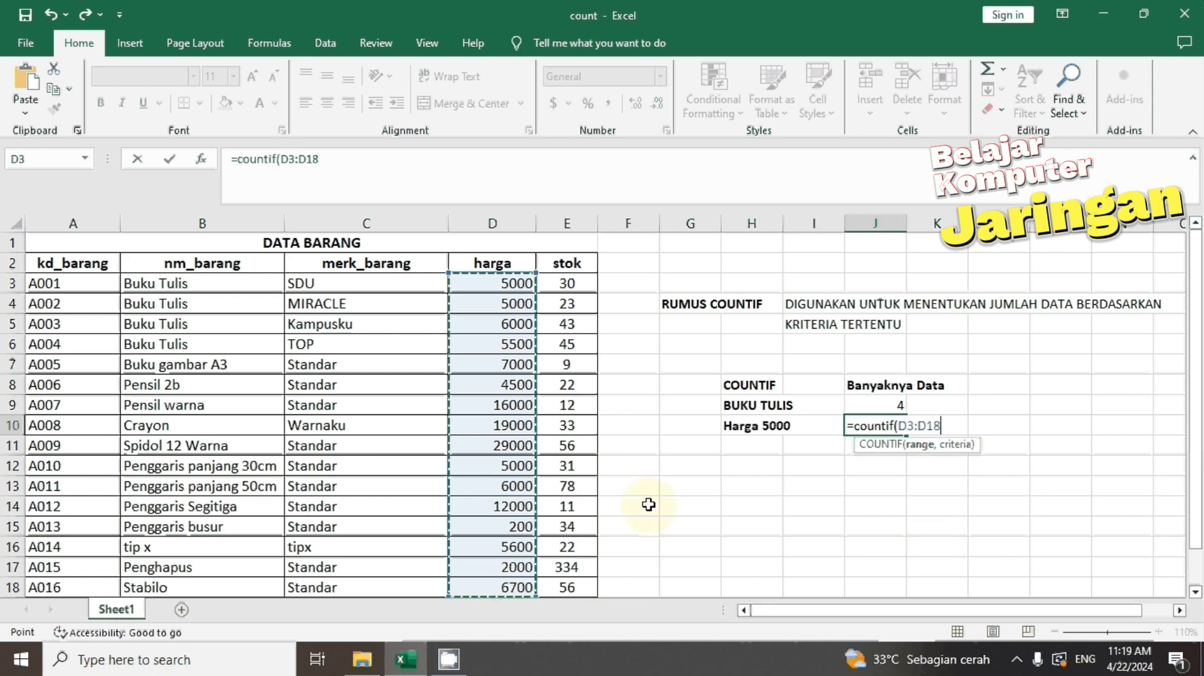
type(",")
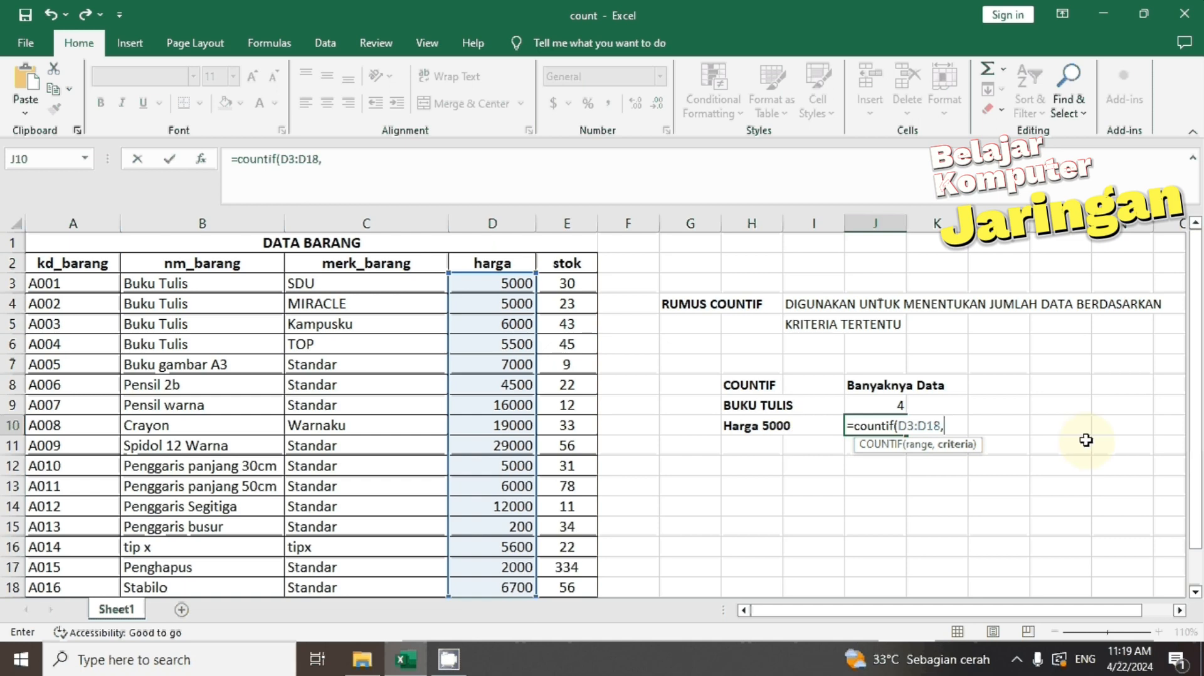
type("5000")
type(")")
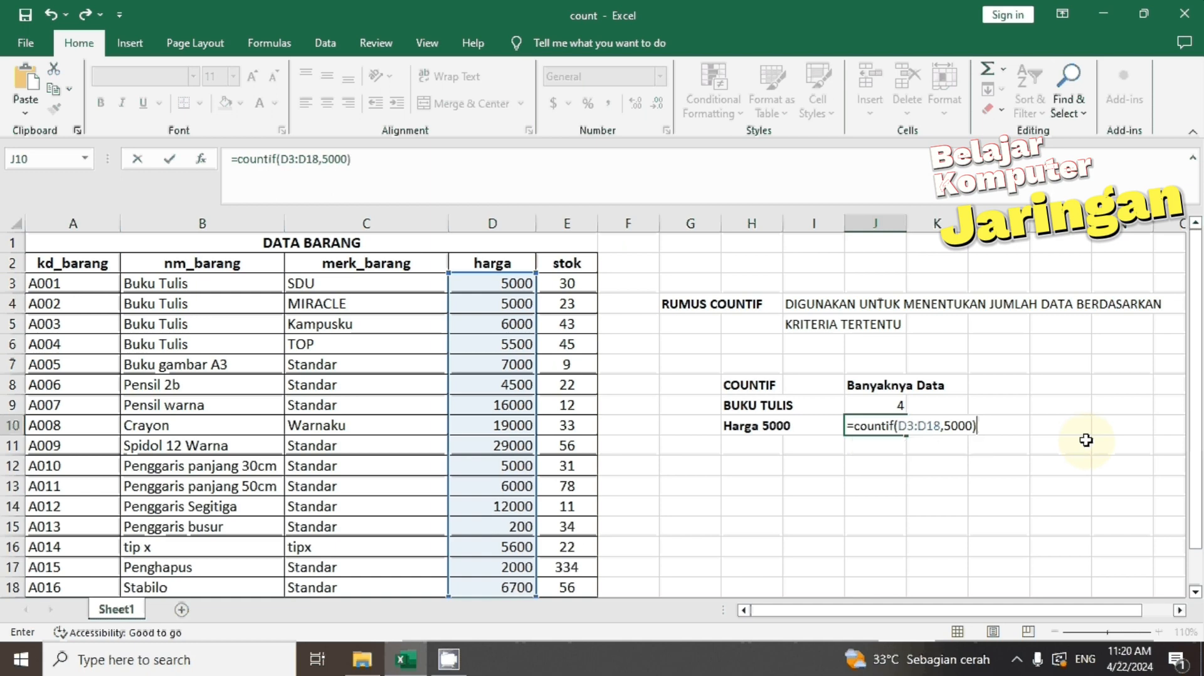
key("Return")
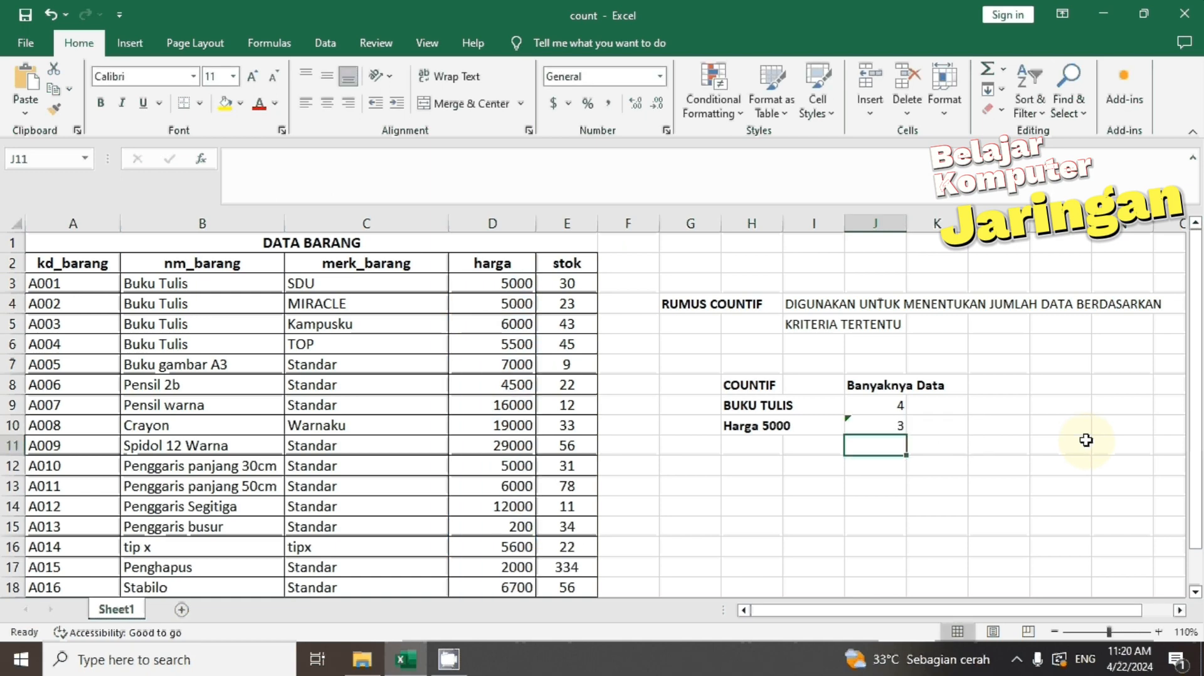
Review the COUNTIF formulas in J9 and J10 against each other and against the RUMUS COUNTIF heading in G4:H4
left_click(894, 424)
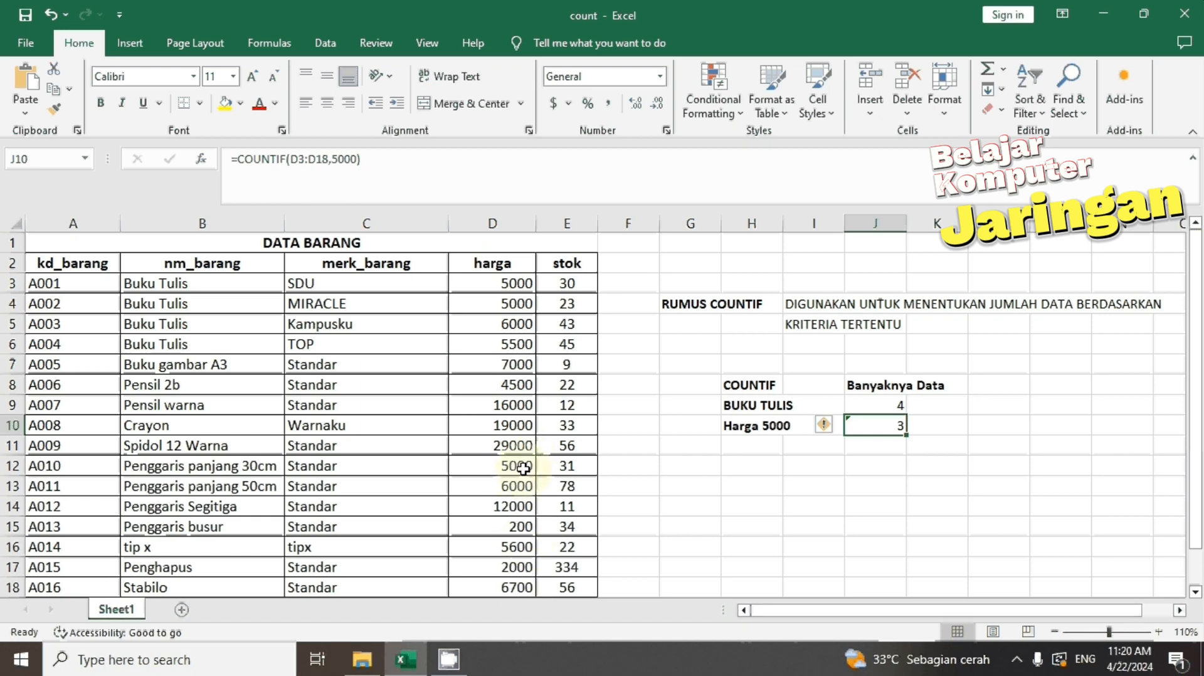
left_click(893, 404)
left_click(891, 427)
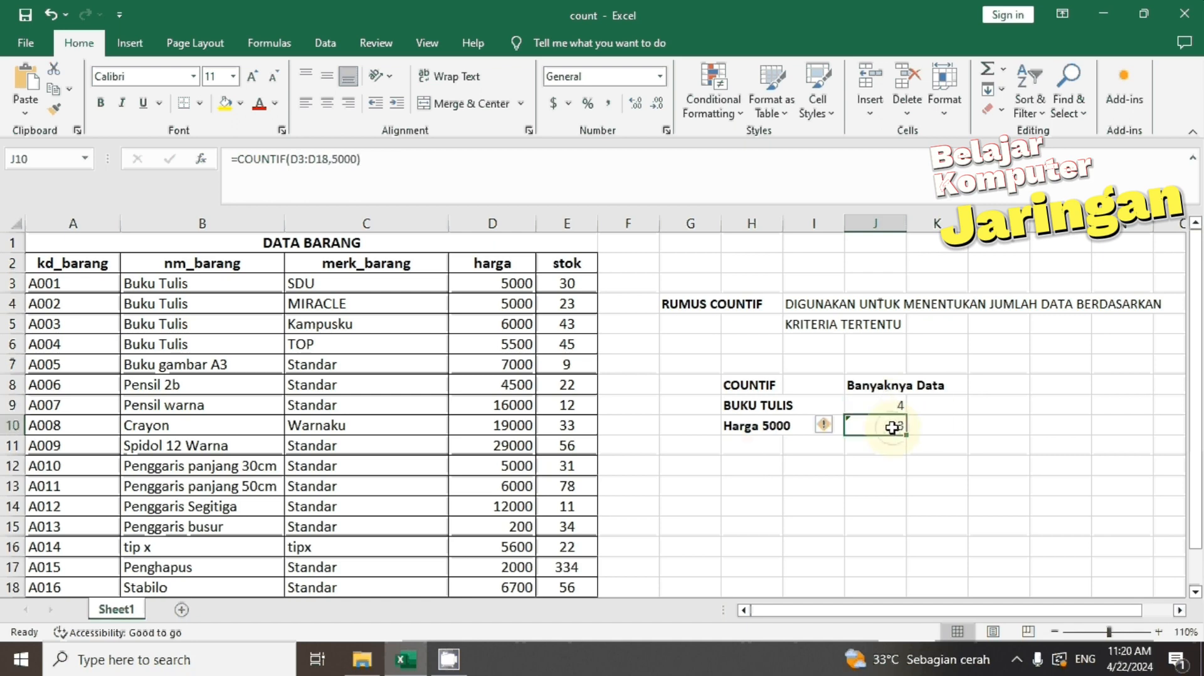
left_click(883, 405)
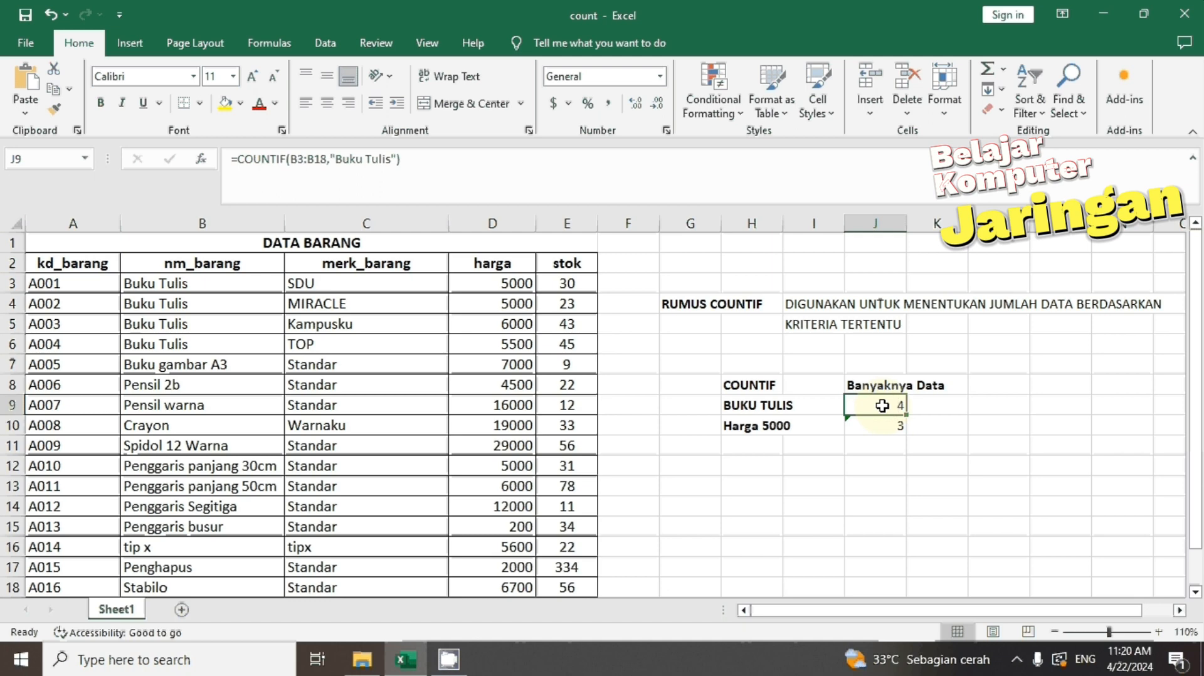
left_click(885, 427)
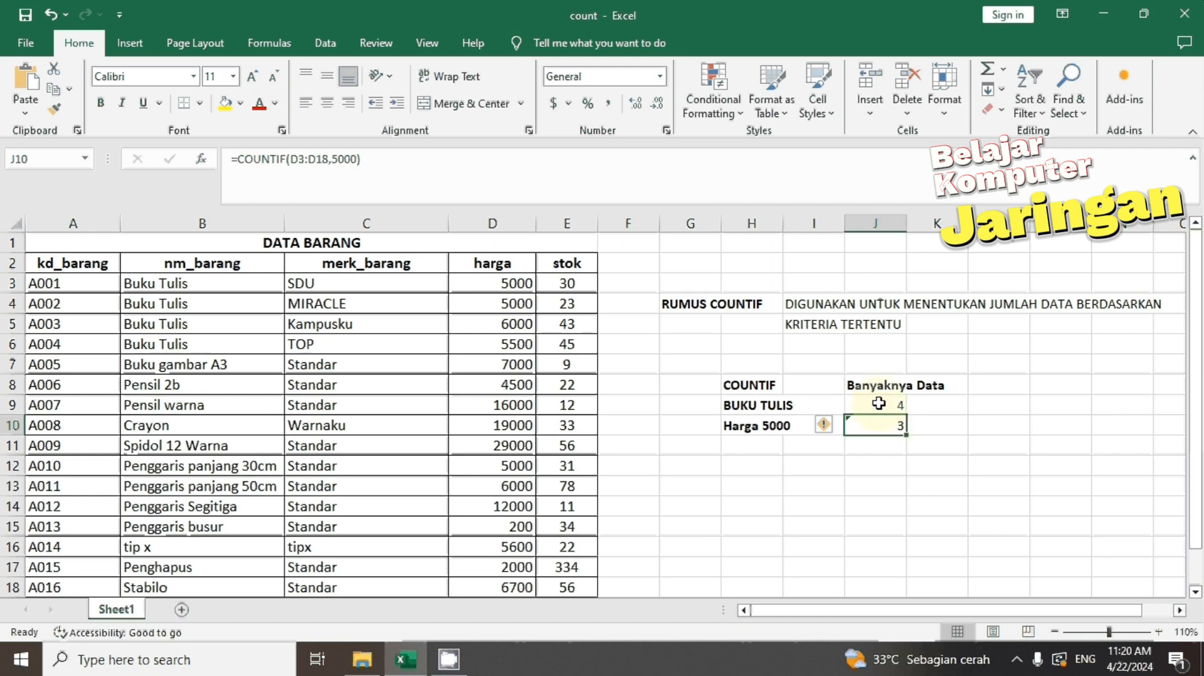
left_click(879, 404)
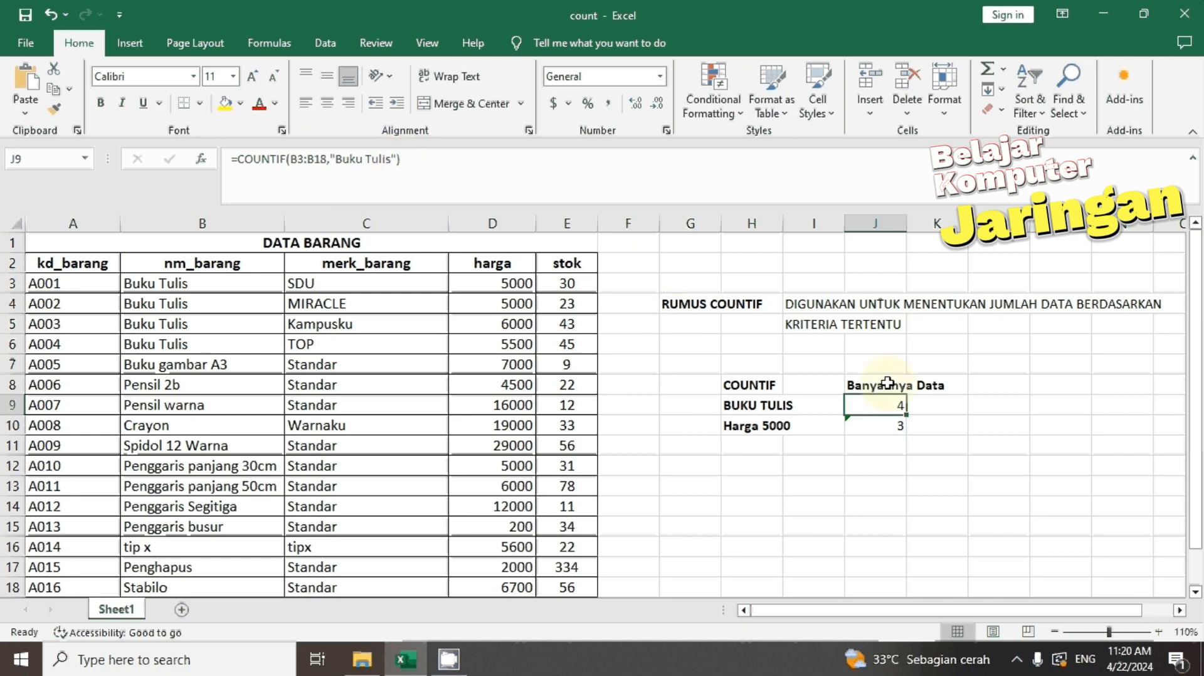
left_click(874, 427)
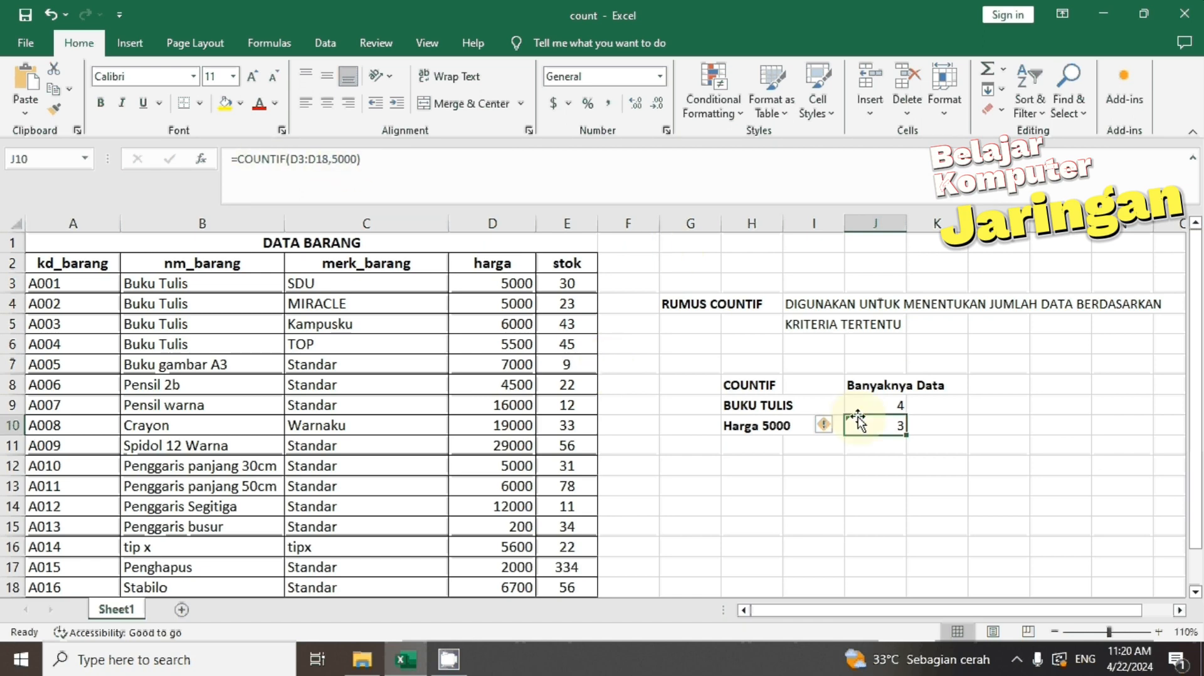
left_click(815, 447)
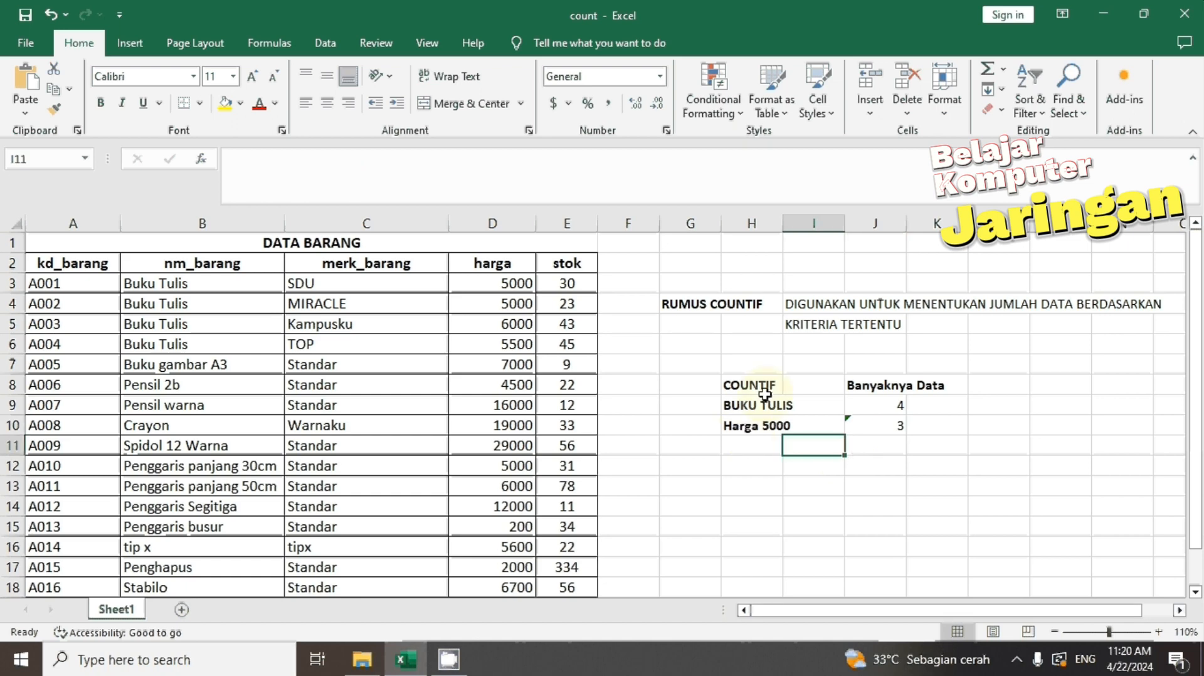
left_click(676, 303)
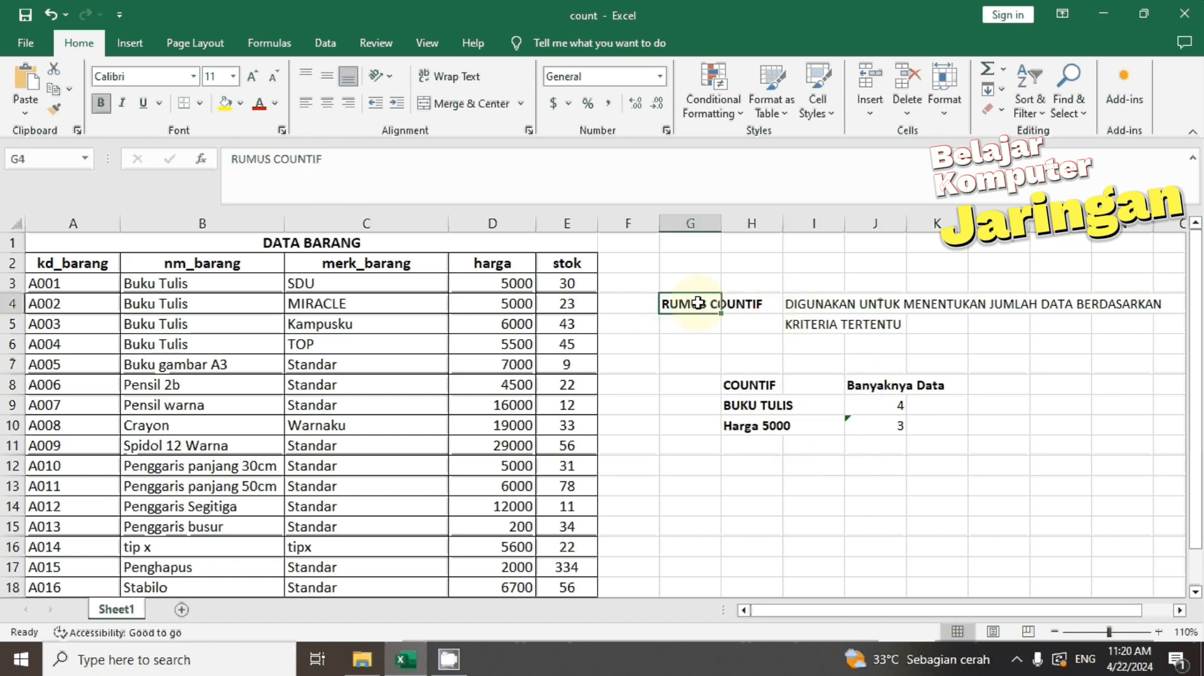
left_click_drag(697, 303, 752, 305)
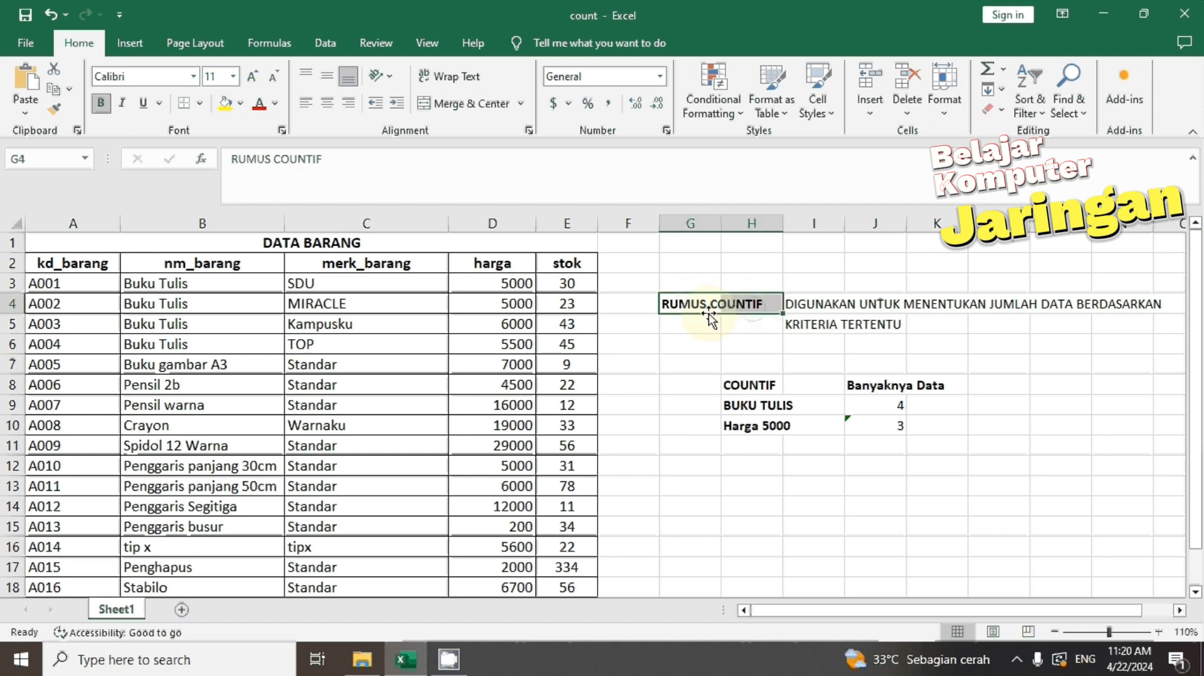